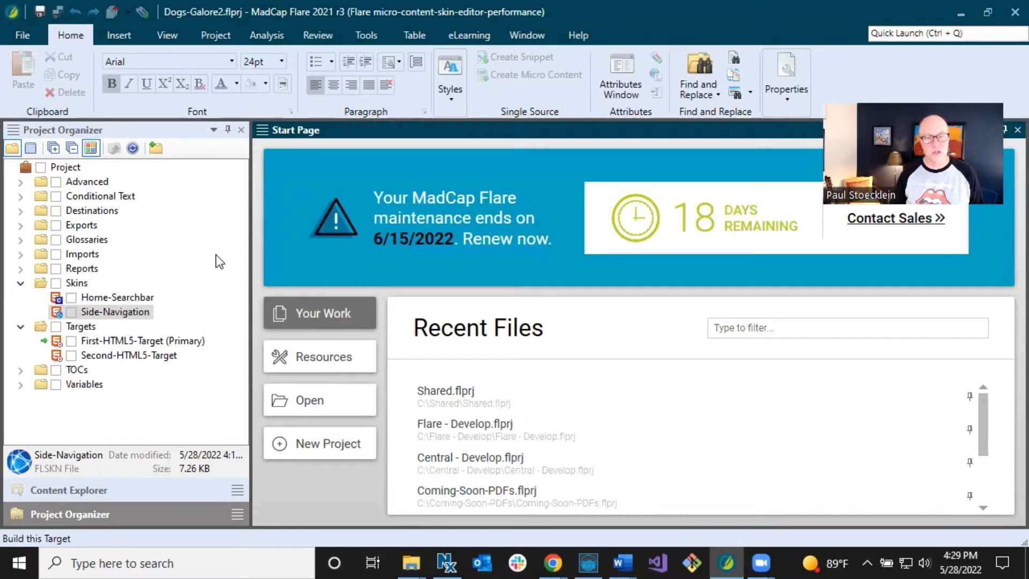
- Open the Other-Topics.flmsp template page from the TemplatePages folder of the project's content resources
{"action": "left_click", "coordinate": [114, 488]}
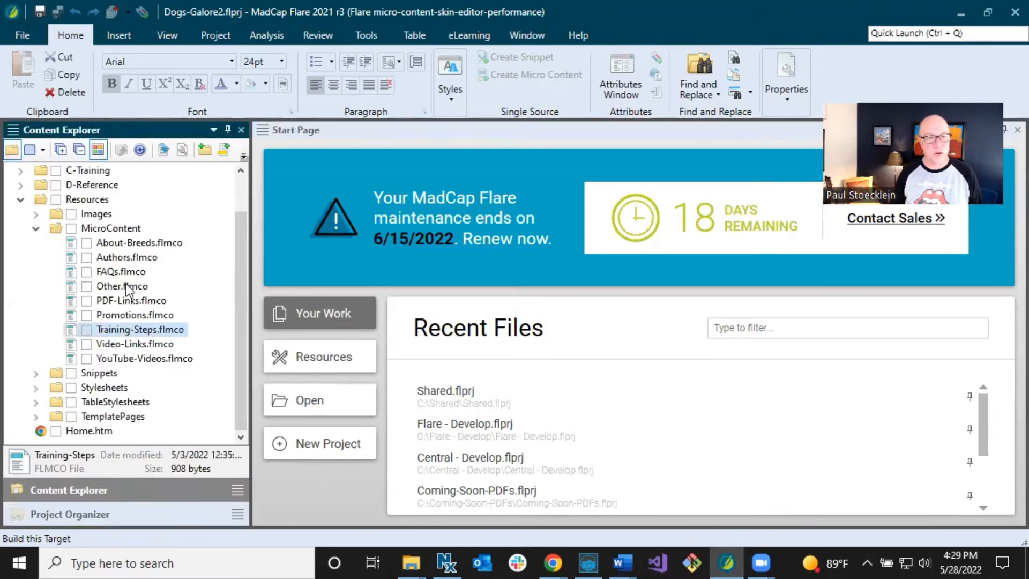
{"action": "left_click", "coordinate": [35, 228]}
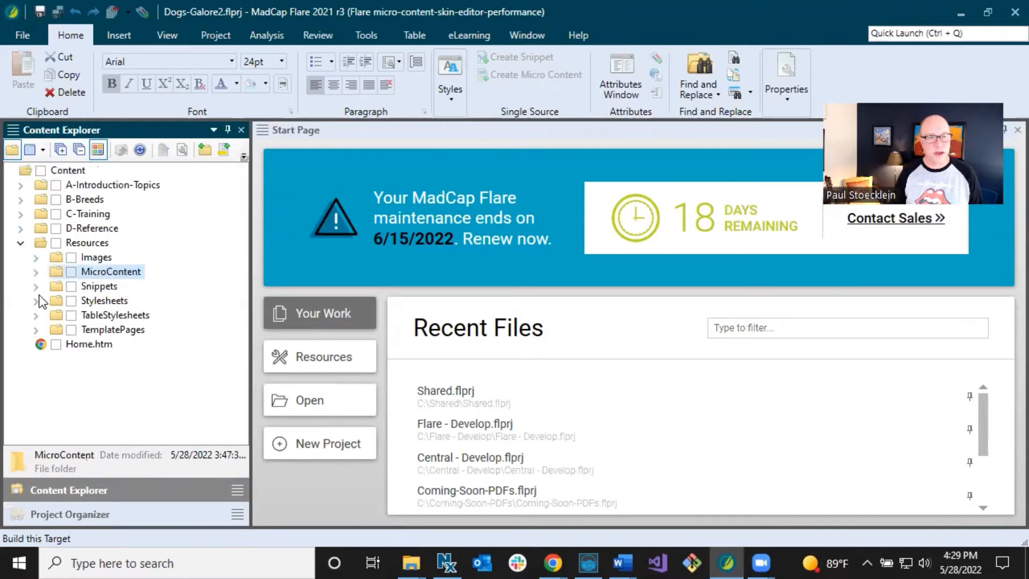
{"action": "left_click", "coordinate": [36, 329]}
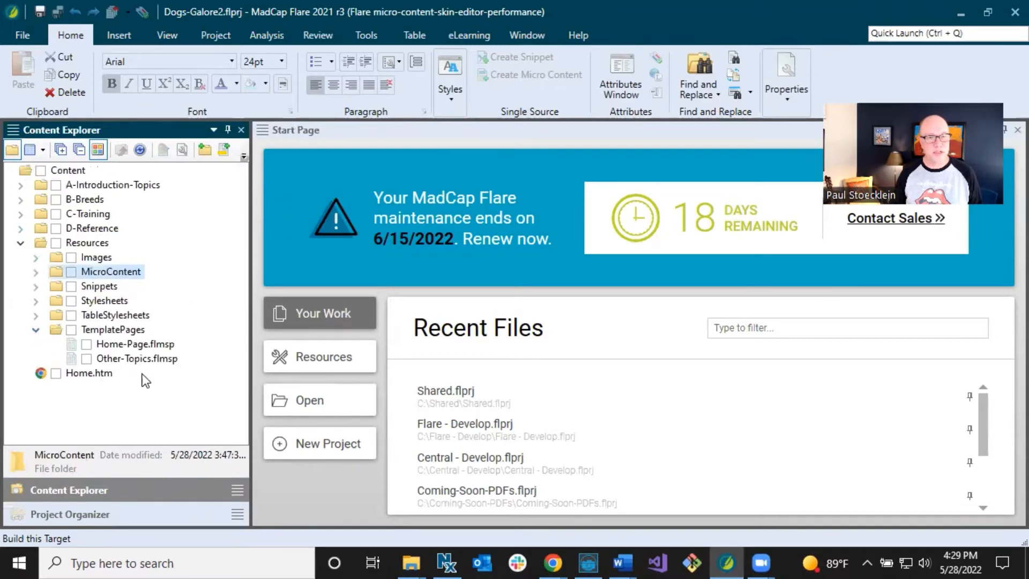
{"action": "left_click", "coordinate": [153, 359]}
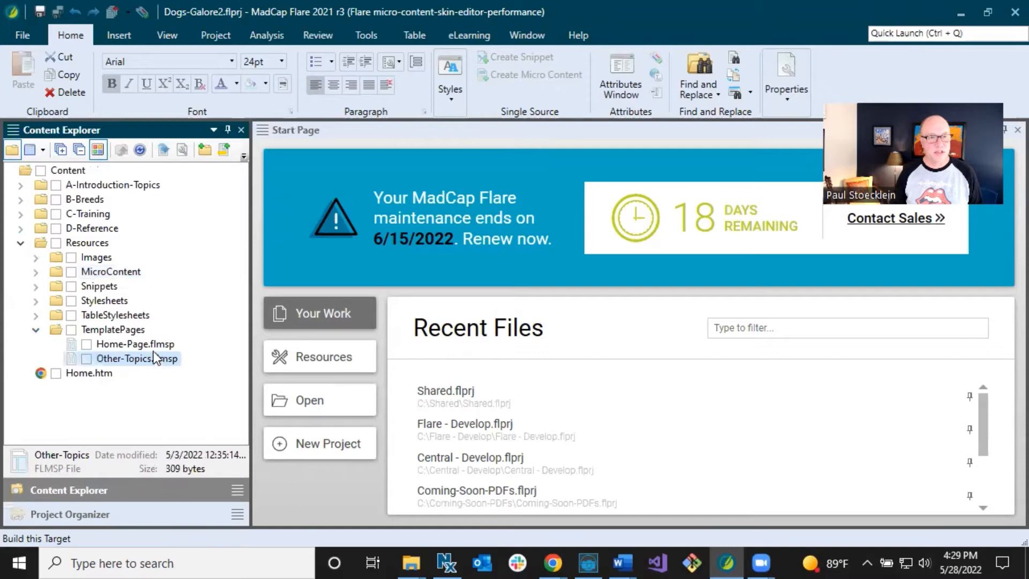
{"action": "left_click", "coordinate": [153, 345]}
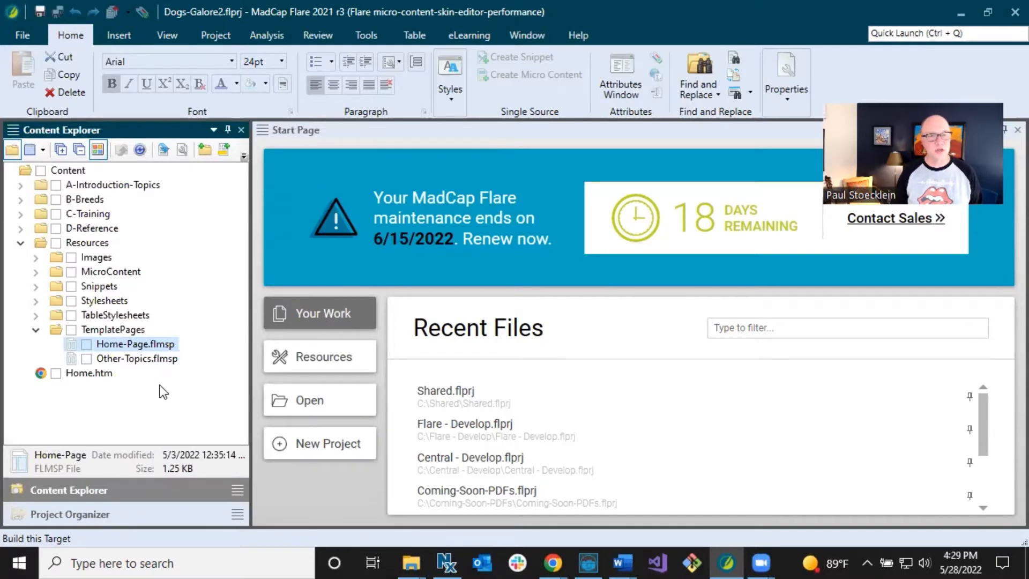
{"action": "left_click", "coordinate": [87, 373]}
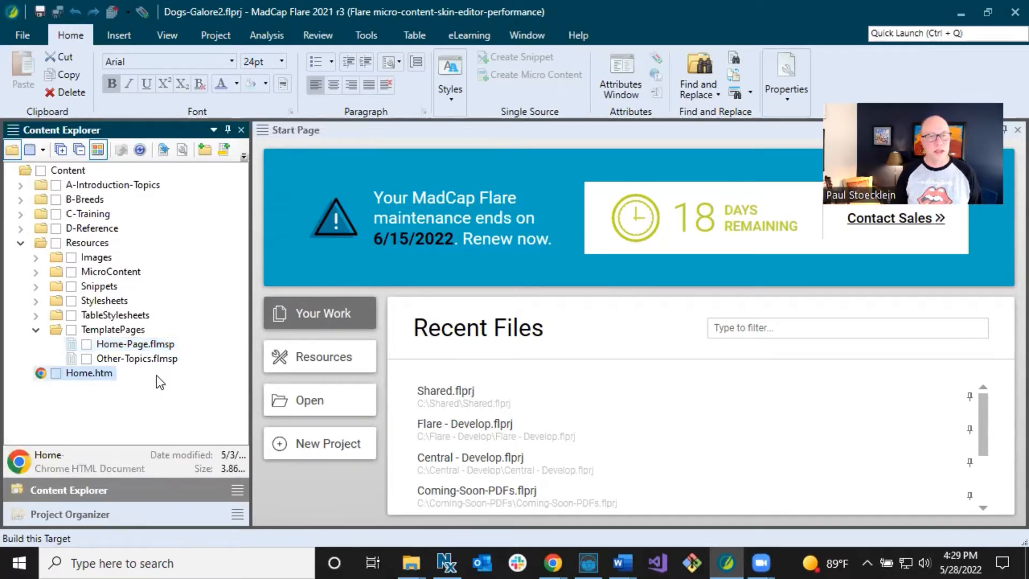
{"action": "left_click", "coordinate": [152, 360]}
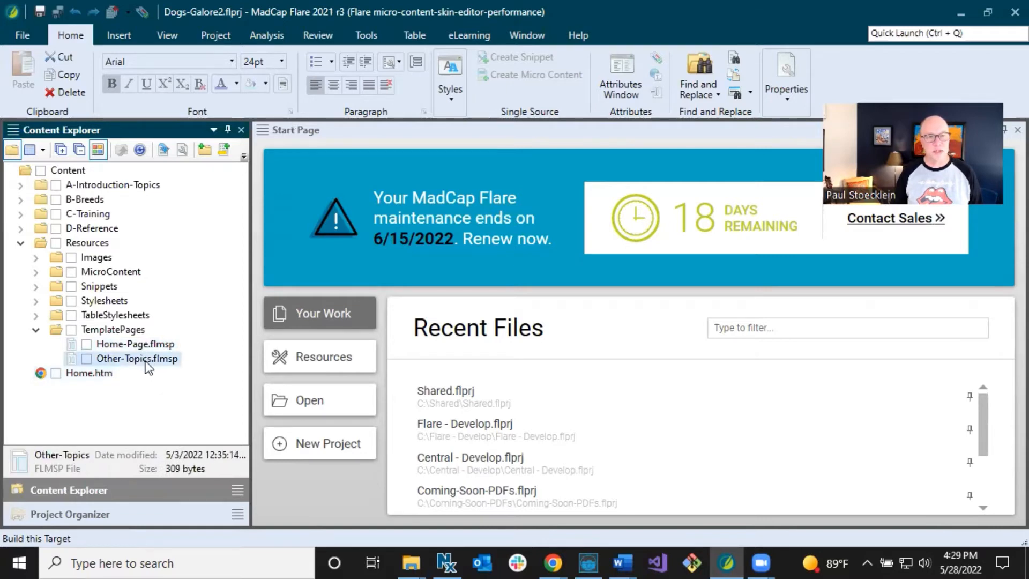
{"action": "double_click", "coordinate": [147, 362]}
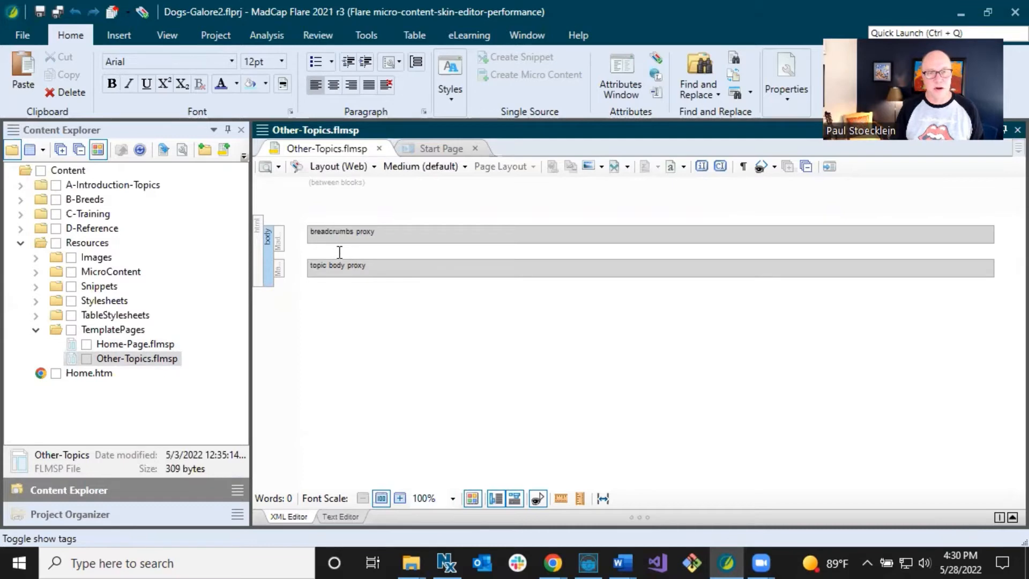
- Insert a responsive layout row with the div.Tiles-8-4 style below the topic body proxy, and close the Responsive Layout window
{"action": "left_click", "coordinate": [366, 264]}
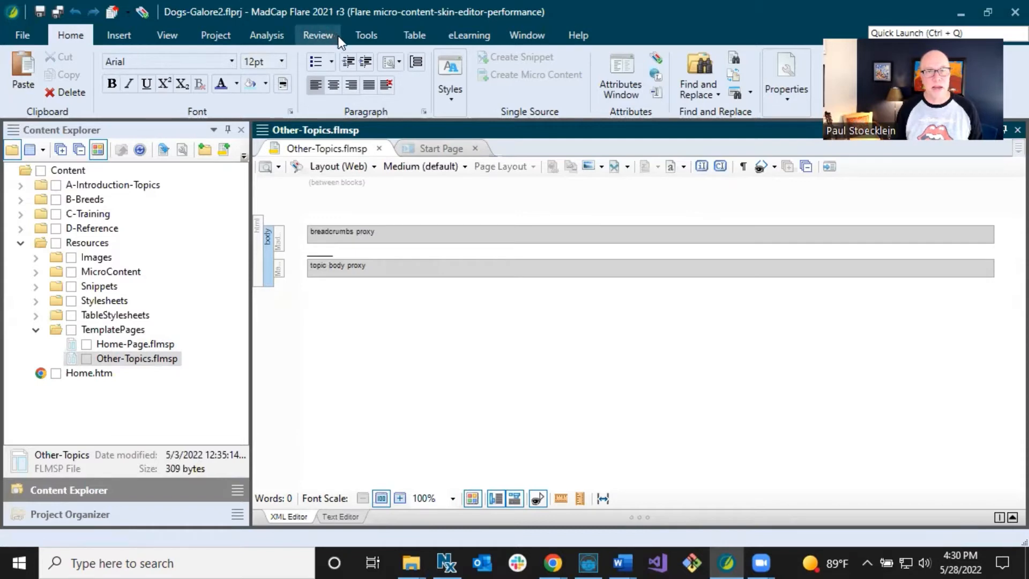
{"action": "left_click", "coordinate": [440, 95]}
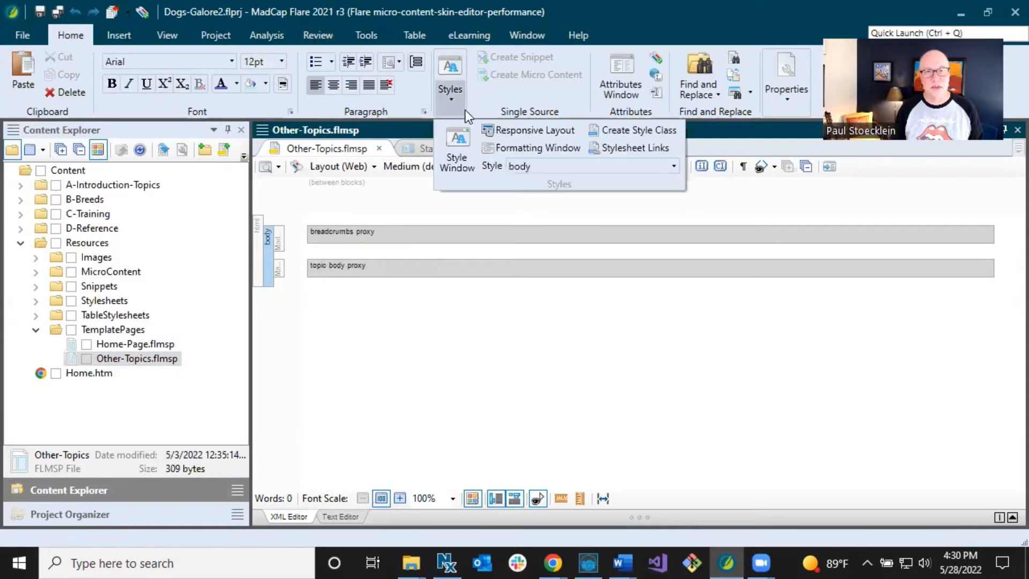
{"action": "left_click", "coordinate": [494, 130]}
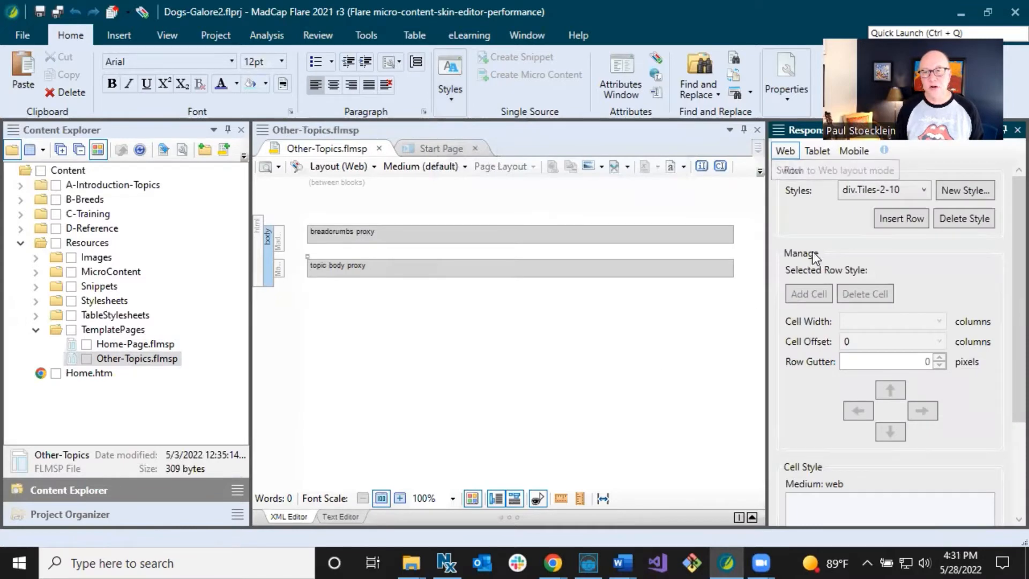
{"action": "left_click", "coordinate": [887, 193]}
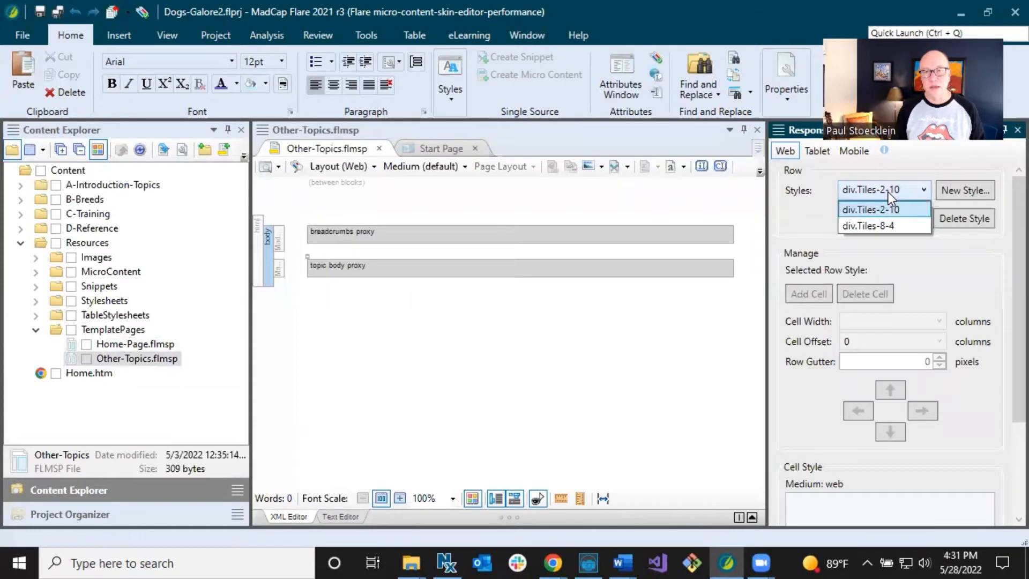
{"action": "left_click", "coordinate": [880, 226]}
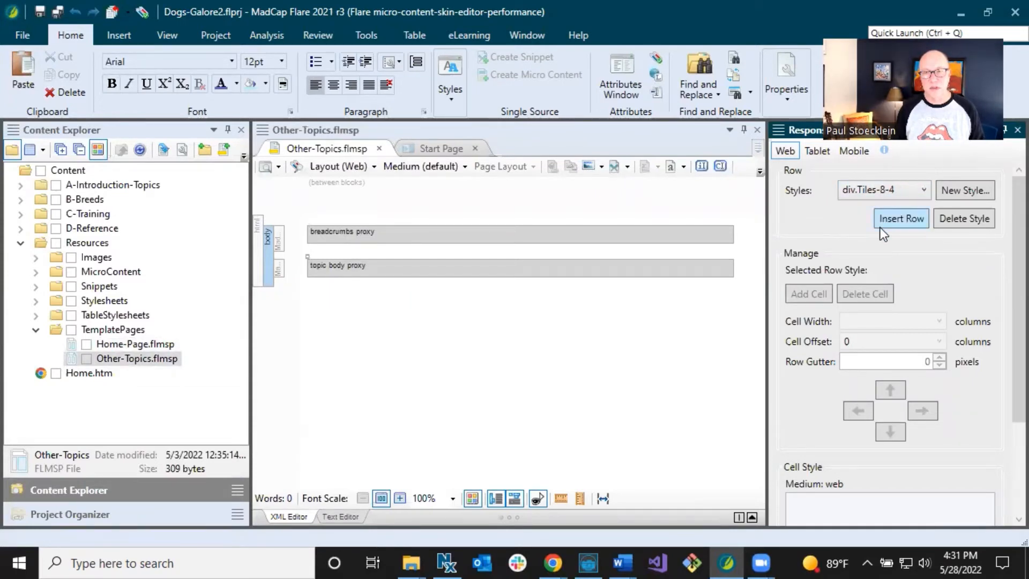
{"action": "left_click", "coordinate": [890, 217]}
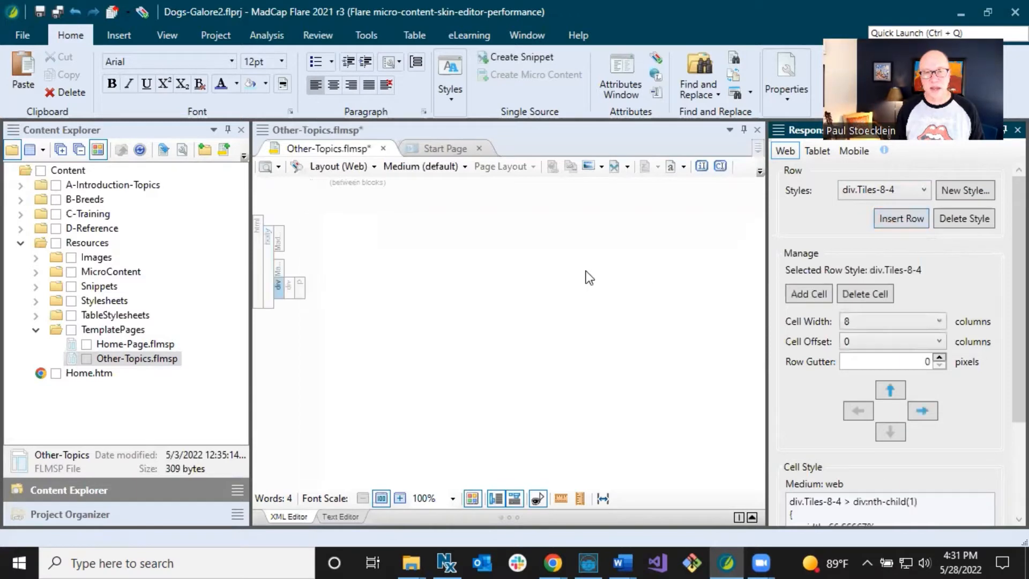
{"action": "left_click", "coordinate": [375, 289]}
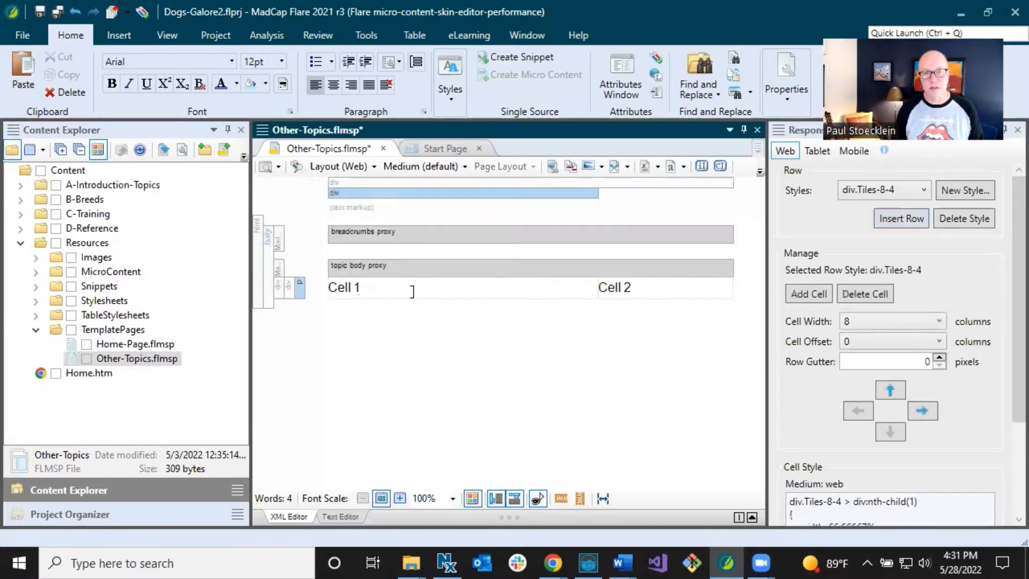
{"action": "left_click", "coordinate": [658, 290]}
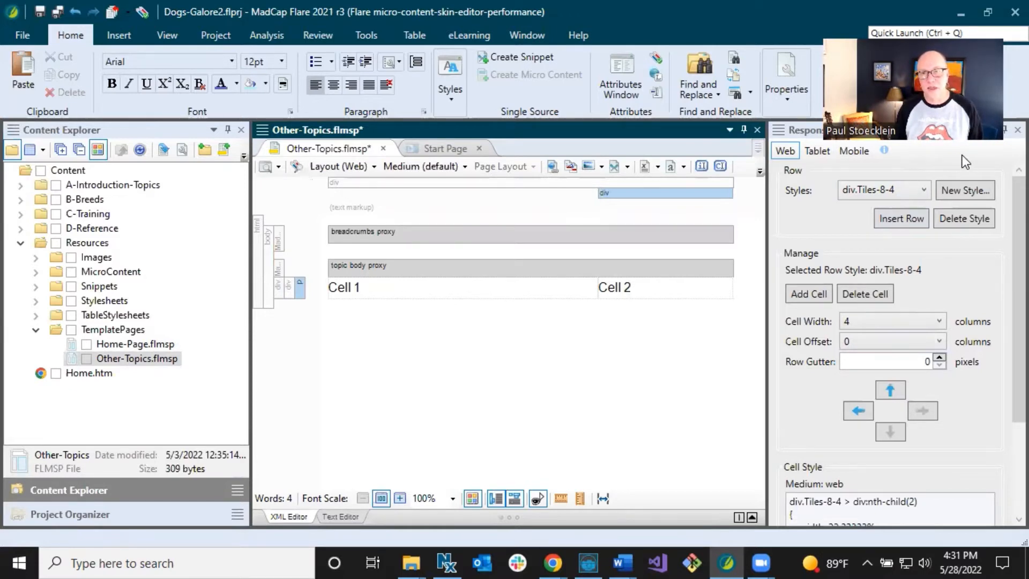
{"action": "left_click", "coordinate": [1006, 137]}
{"action": "left_click", "coordinate": [1016, 130]}
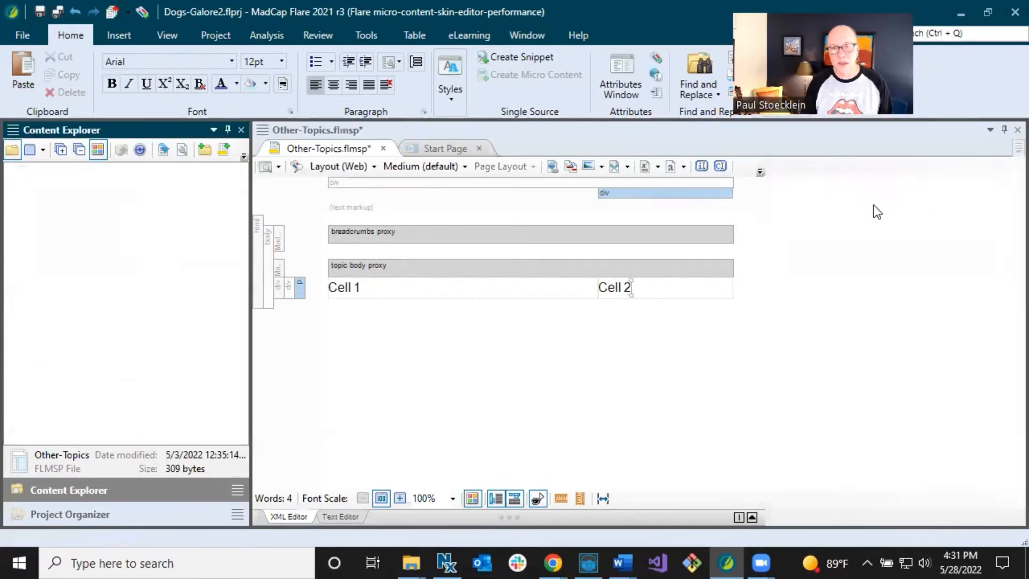
- Move the topic body proxy into the row's first cell and delete the Cell 1 placeholder paragraph
{"action": "left_click", "coordinate": [423, 266]}
{"action": "left_click_drag", "start_coordinate": [422, 266], "coordinate": [383, 287]}
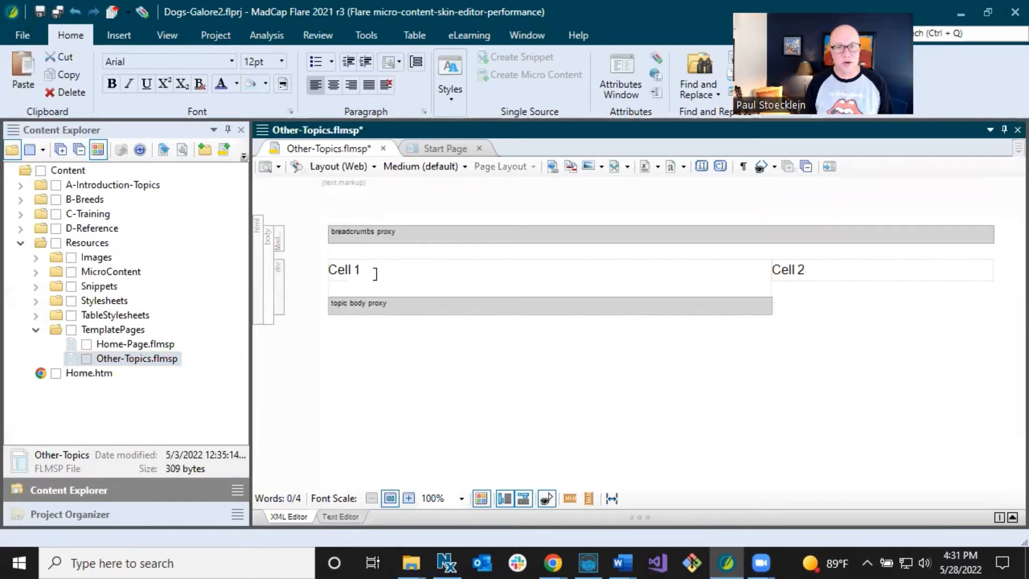
{"action": "left_click", "coordinate": [375, 271]}
{"action": "right_click", "coordinate": [303, 268]}
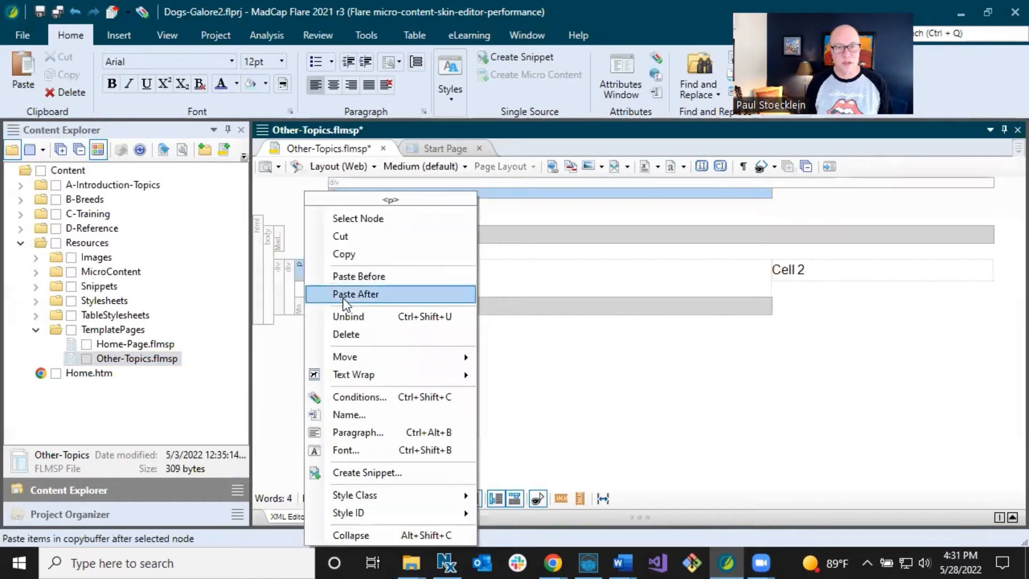
{"action": "left_click", "coordinate": [346, 333]}
- Add blank paragraph space in the row's second cell and remove the Cell 2 placeholder text
{"action": "left_click", "coordinate": [818, 268]}
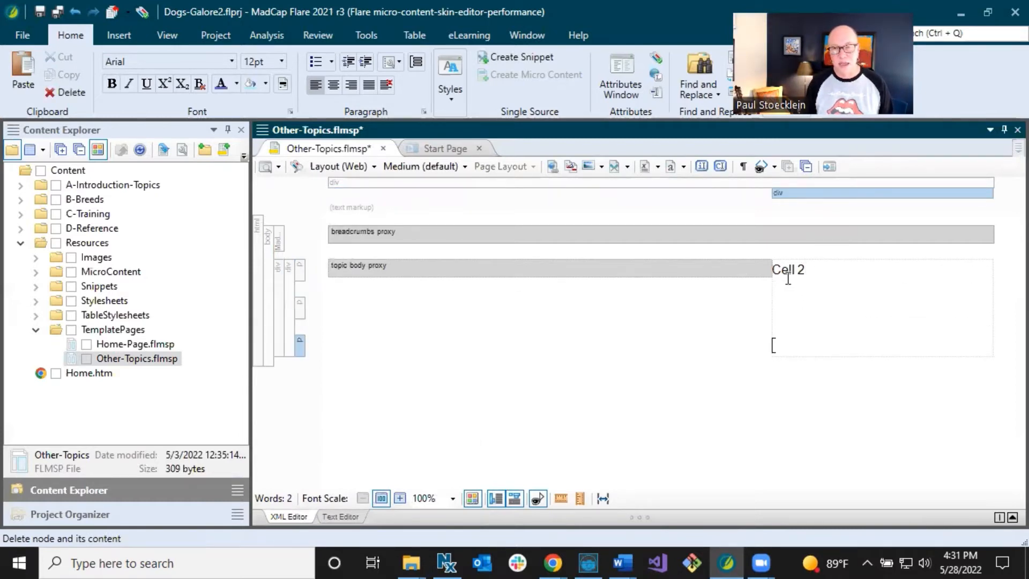
{"action": "left_click_drag", "start_coordinate": [772, 270], "coordinate": [846, 275]}
{"action": "key", "text": "Delete"}
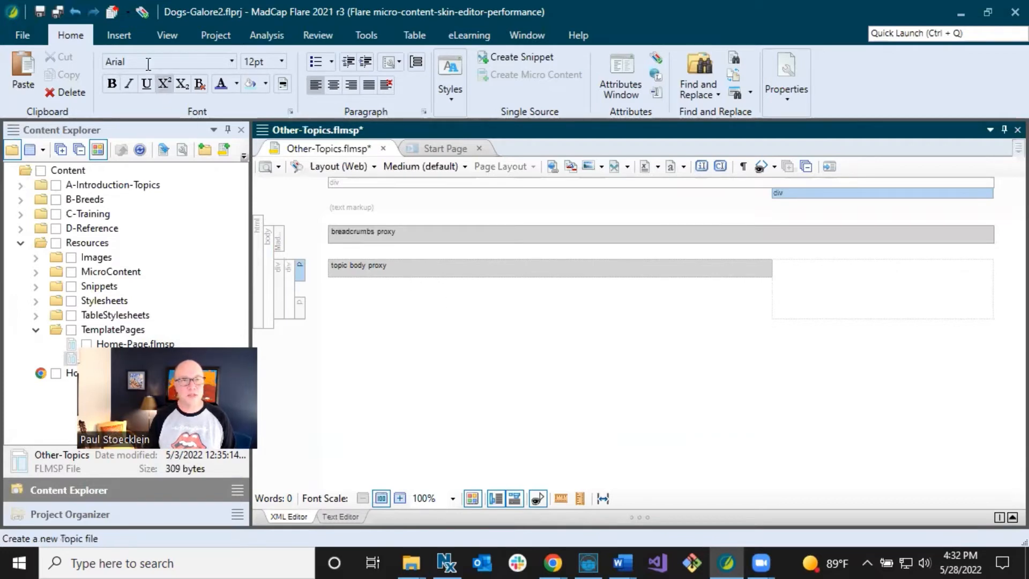
- Start inserting a Knowledge proxy at the top of the row's empty second cell
{"action": "left_click", "coordinate": [120, 35]}
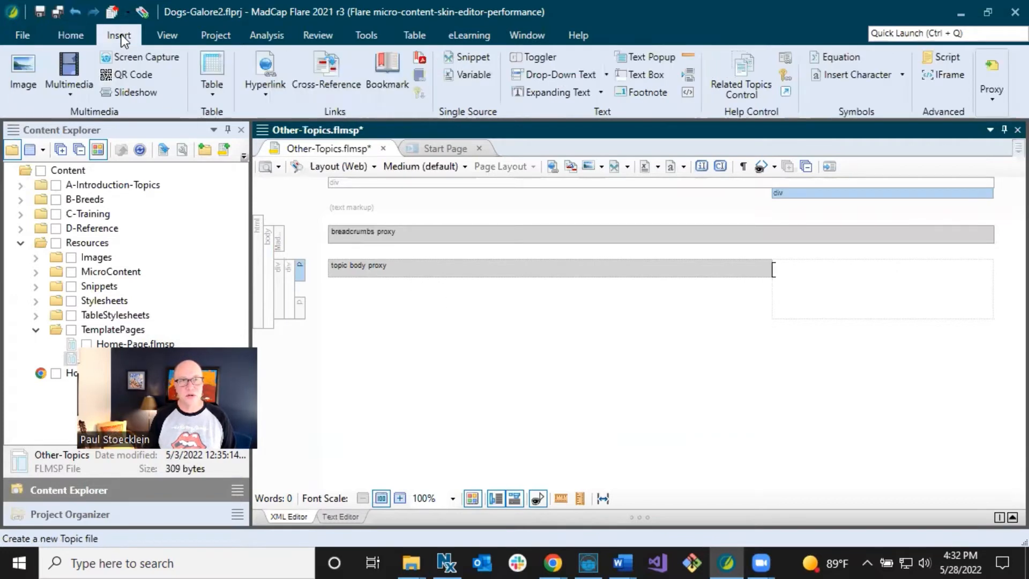
{"action": "left_click", "coordinate": [991, 90]}
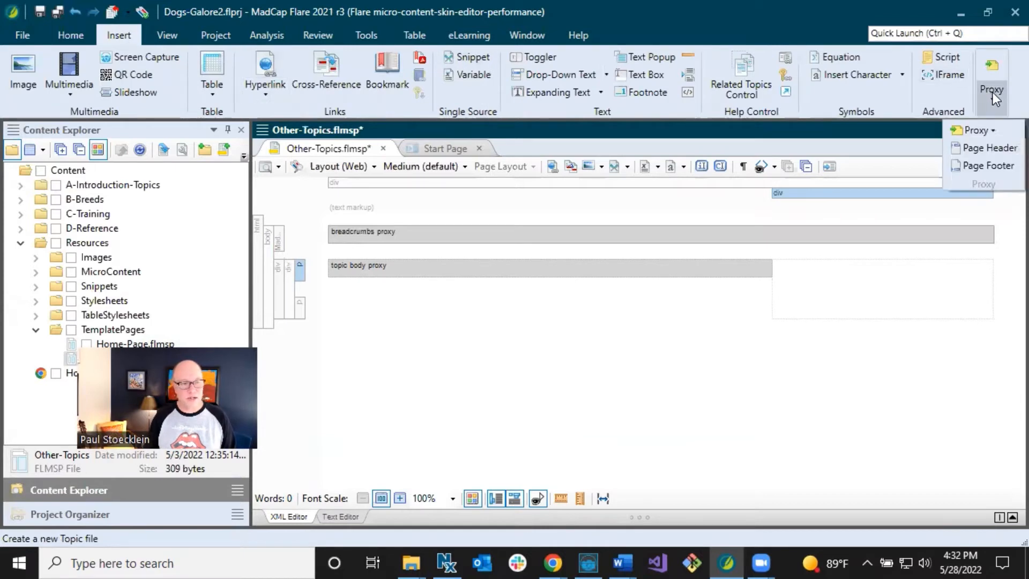
{"action": "left_click", "coordinate": [991, 125]}
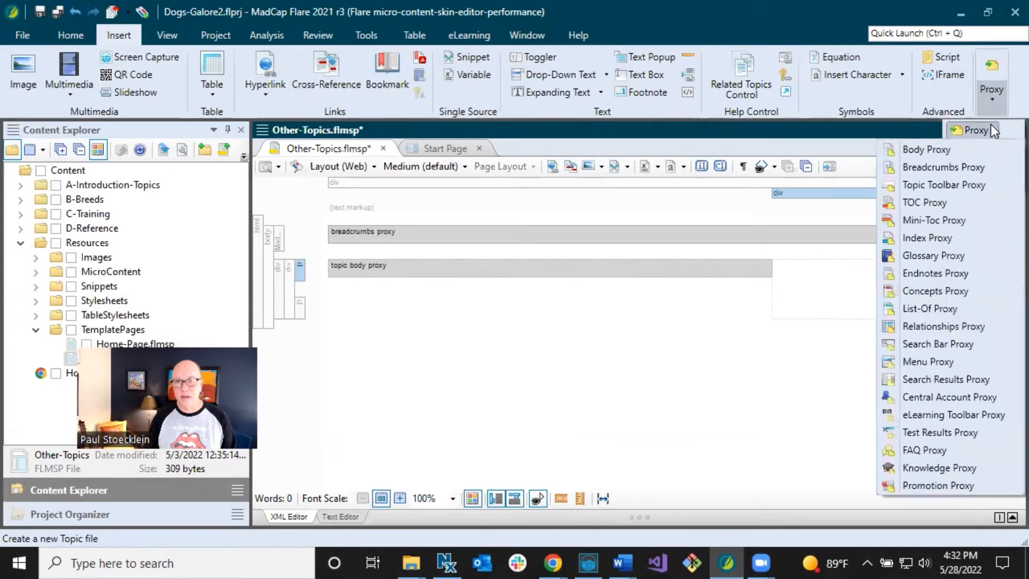
{"action": "left_click", "coordinate": [933, 467]}
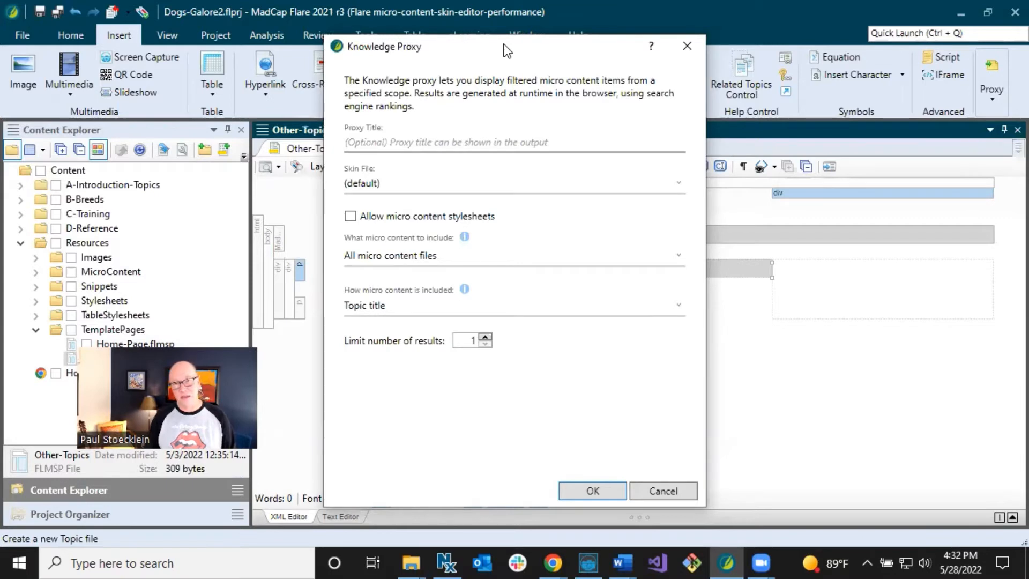
{"action": "left_click_drag", "start_coordinate": [506, 50], "coordinate": [487, 60]}
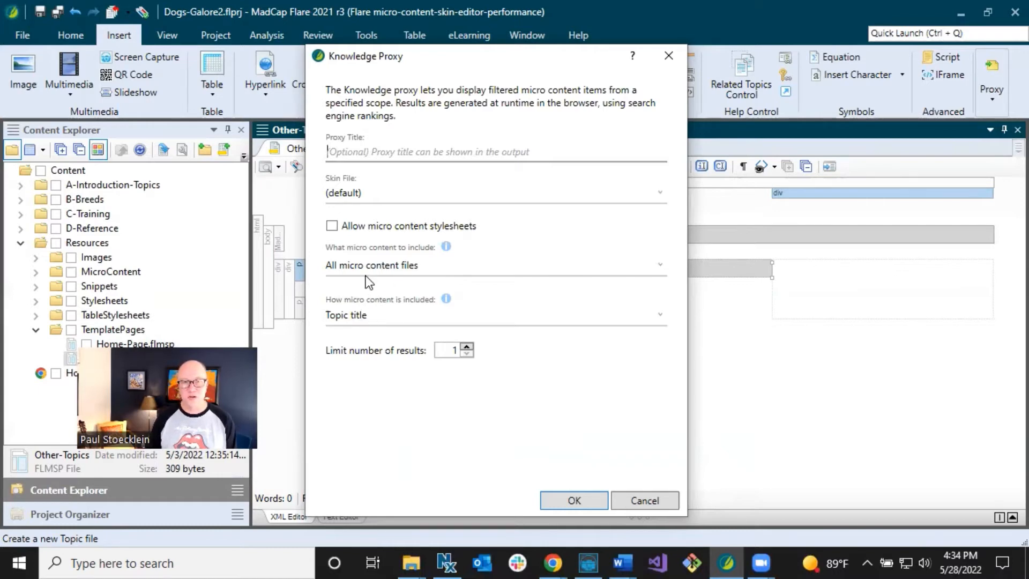
- Review the Knowledge proxy's choices for what micro content to include and how it is included
{"action": "left_click", "coordinate": [383, 266]}
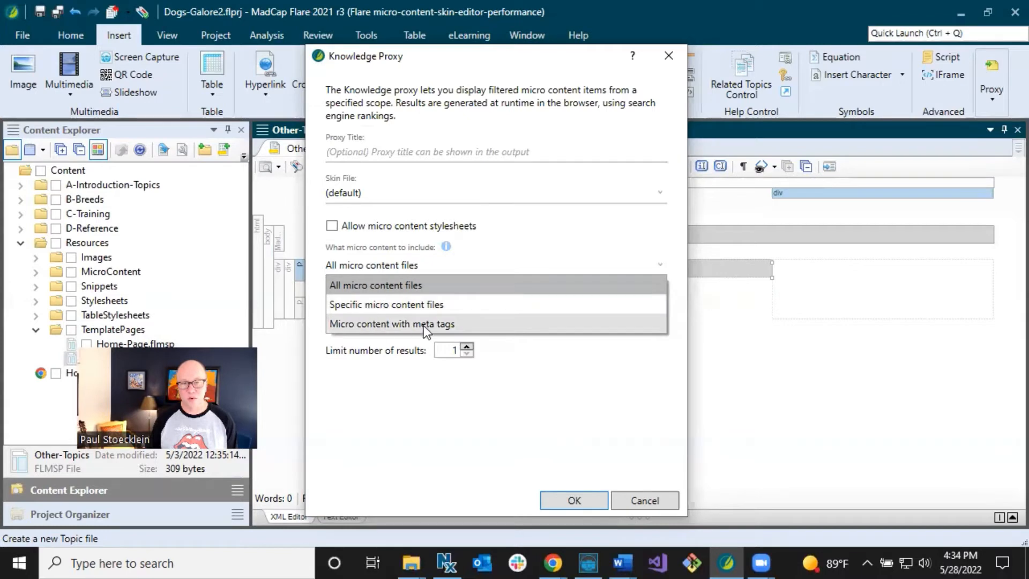
{"action": "left_click", "coordinate": [447, 265]}
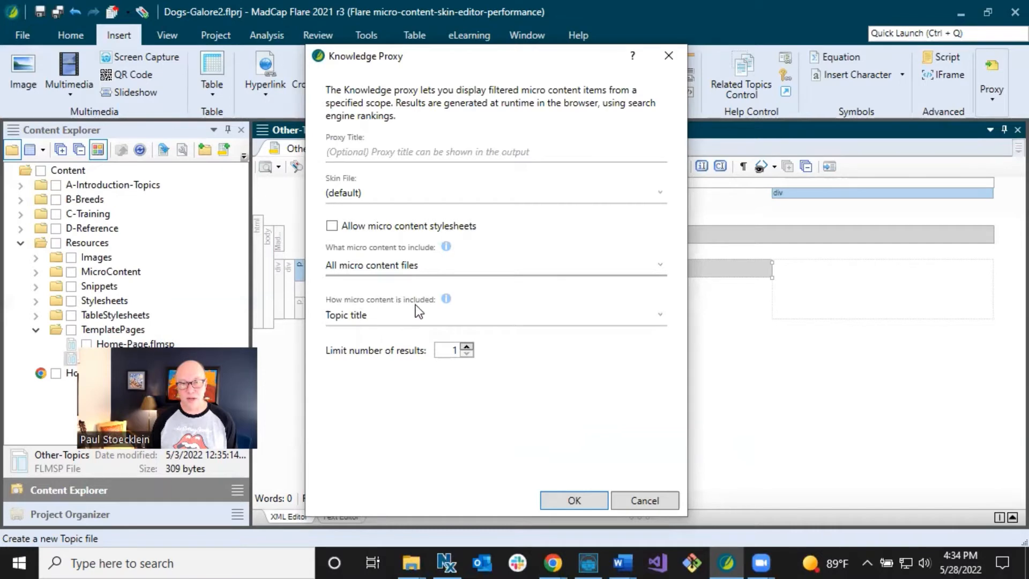
{"action": "left_click", "coordinate": [419, 319]}
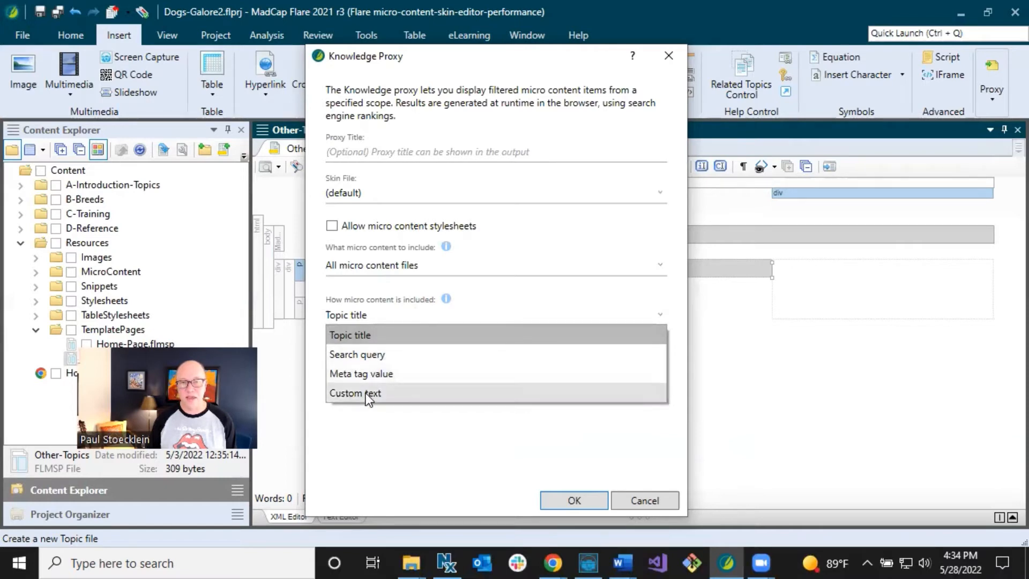
{"action": "left_click", "coordinate": [384, 422]}
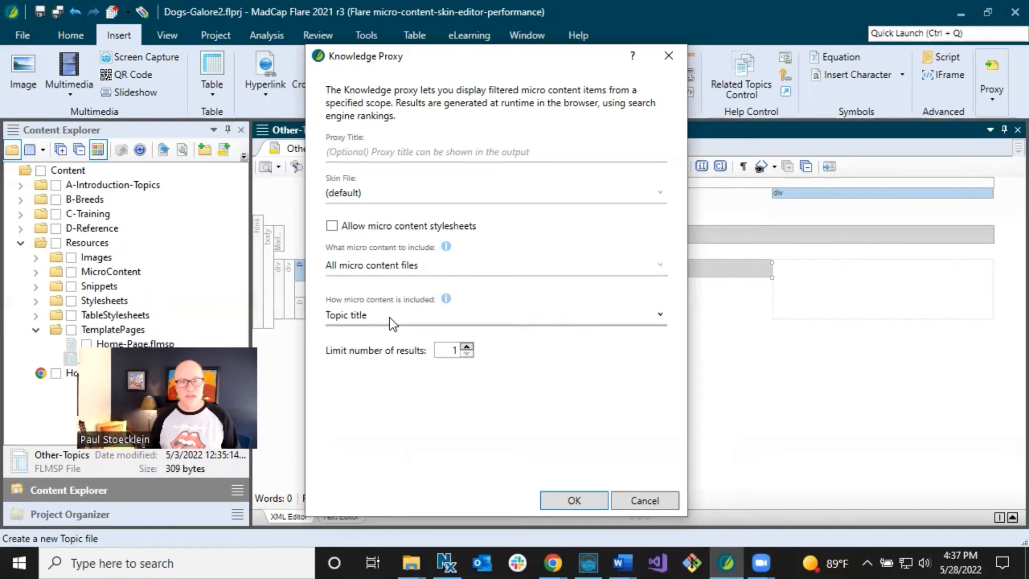
{"action": "left_click", "coordinate": [390, 317]}
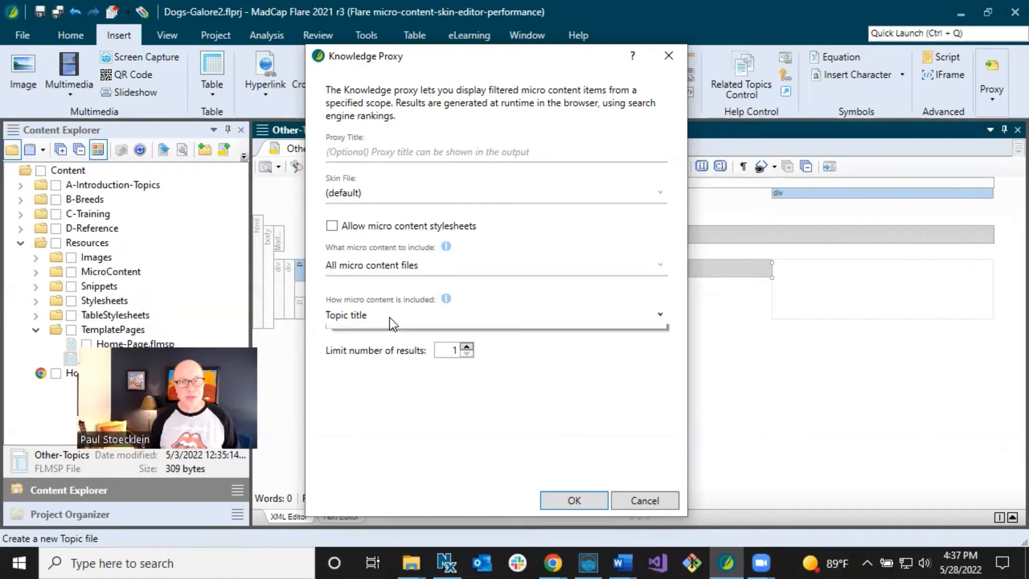
{"action": "left_click", "coordinate": [390, 315]}
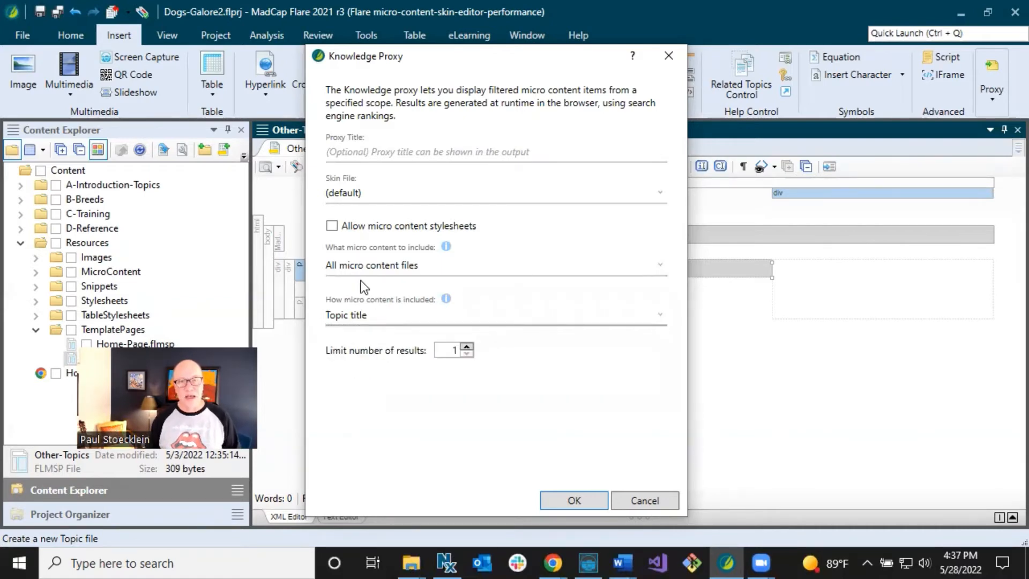
{"action": "left_click", "coordinate": [397, 316]}
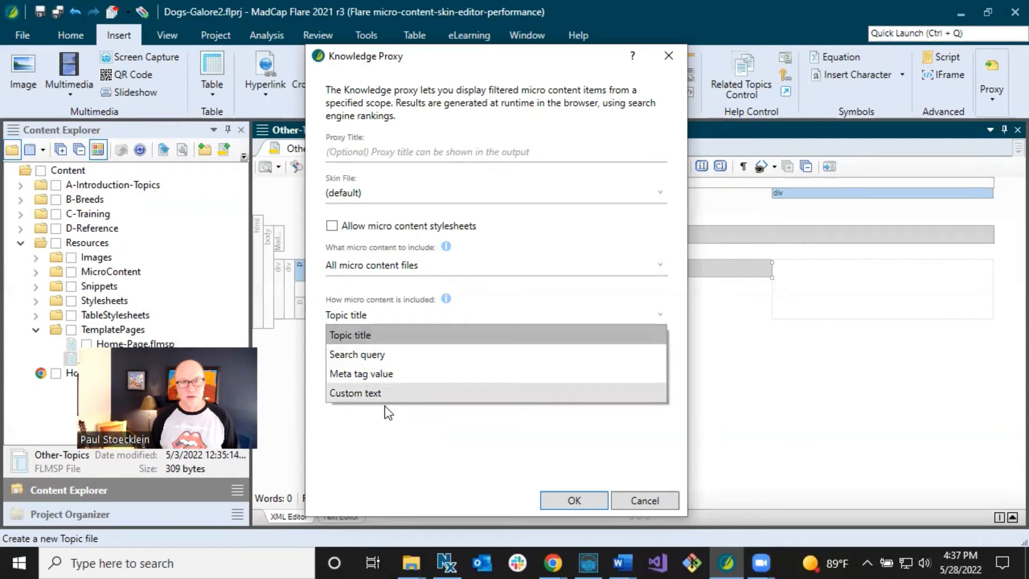
{"action": "left_click", "coordinate": [377, 314]}
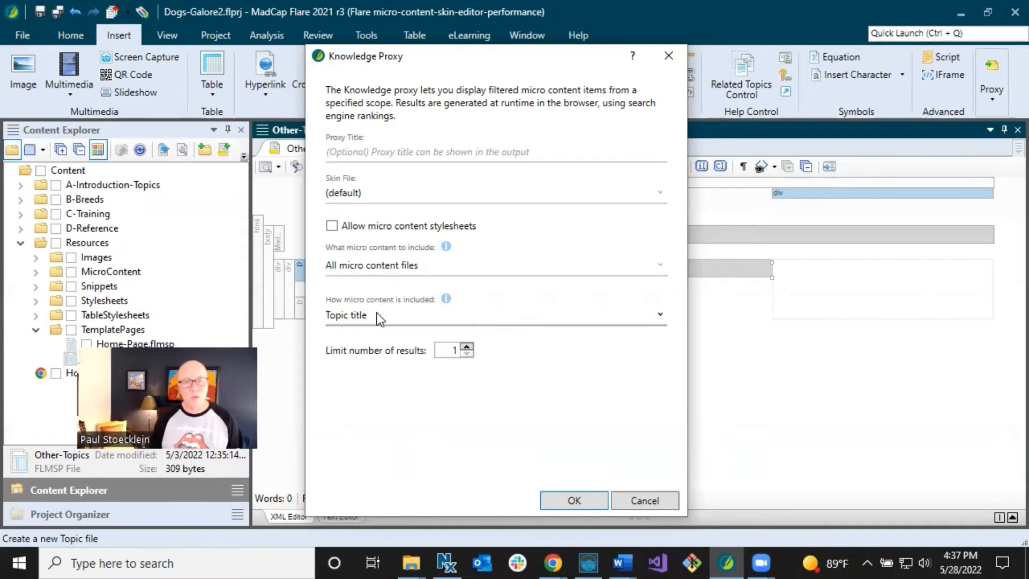
{"action": "left_click", "coordinate": [381, 269]}
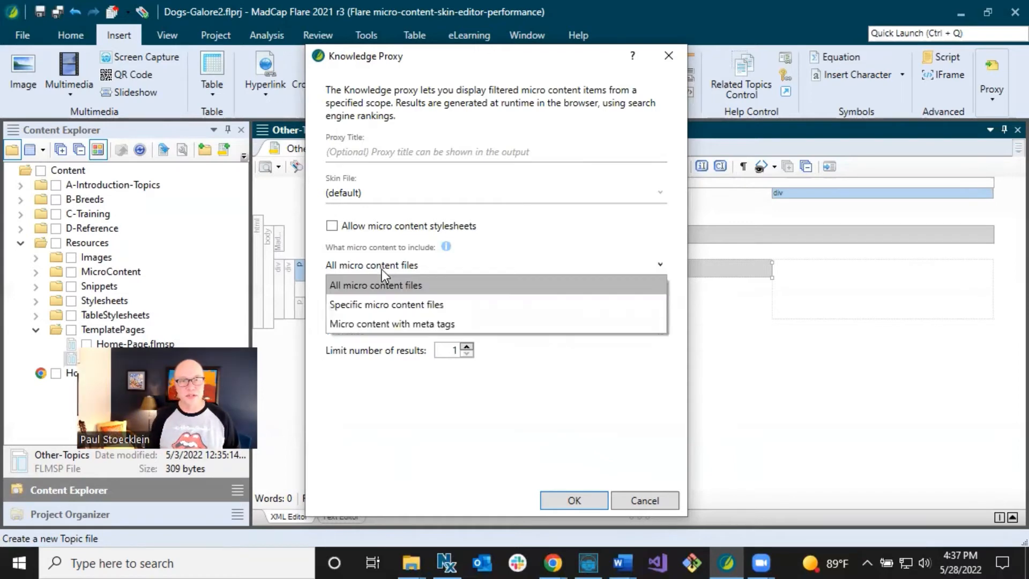
{"action": "left_click", "coordinate": [381, 269]}
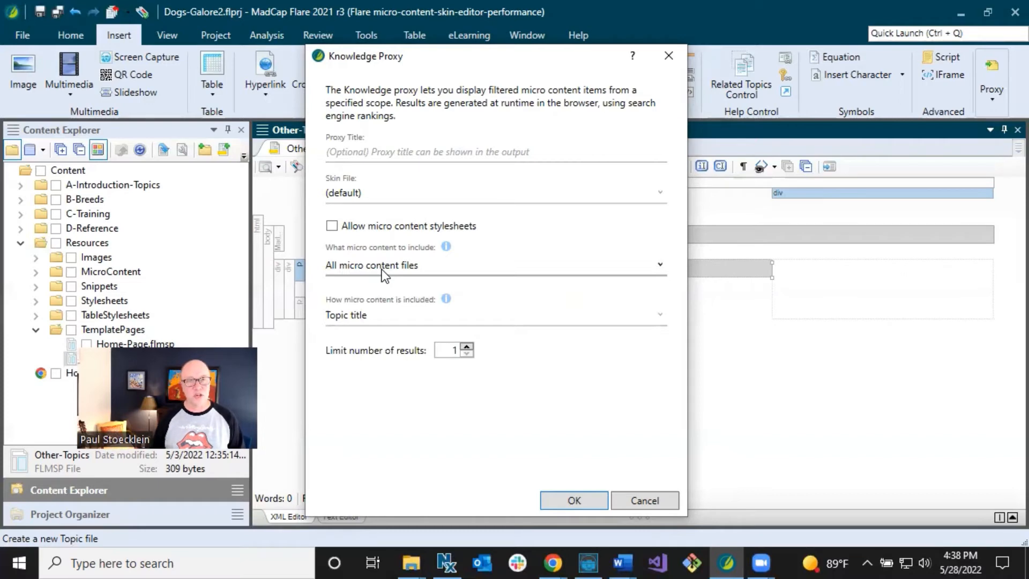
- Limit the proxy to specific micro content files, using Resources/MicroContent/Authors.flmco
{"action": "left_click", "coordinate": [381, 269]}
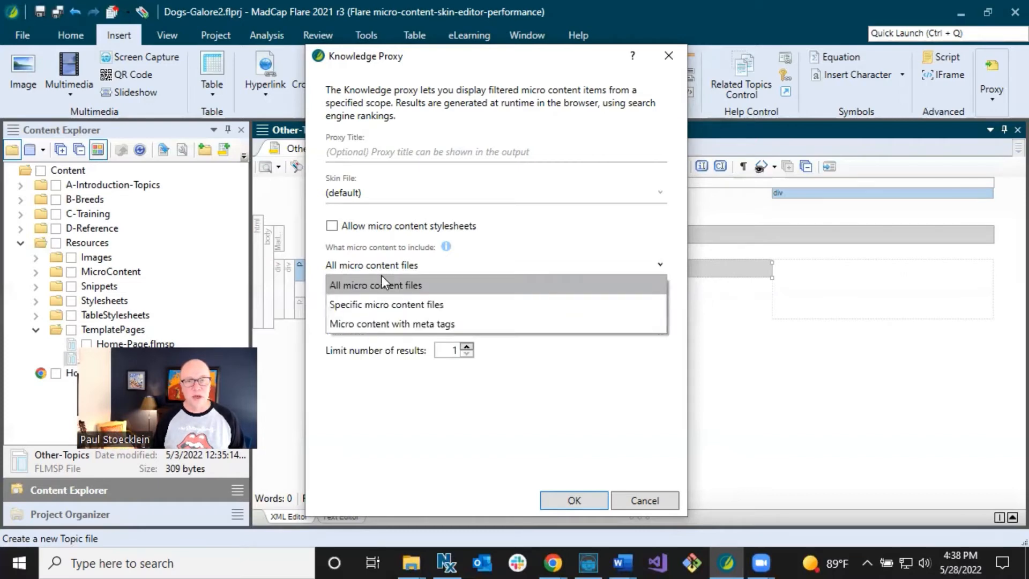
{"action": "left_click", "coordinate": [377, 304]}
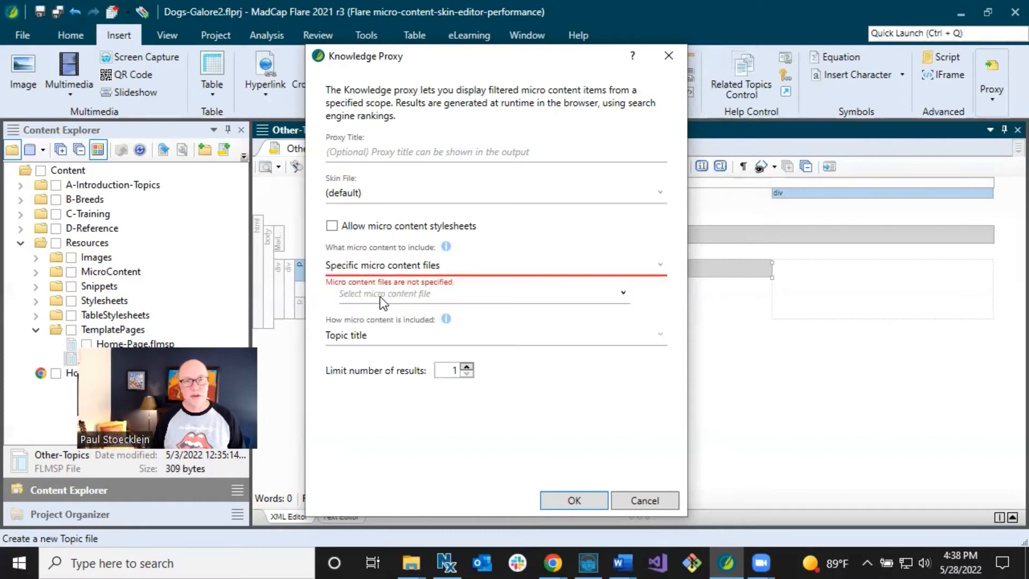
{"action": "left_click", "coordinate": [380, 295]}
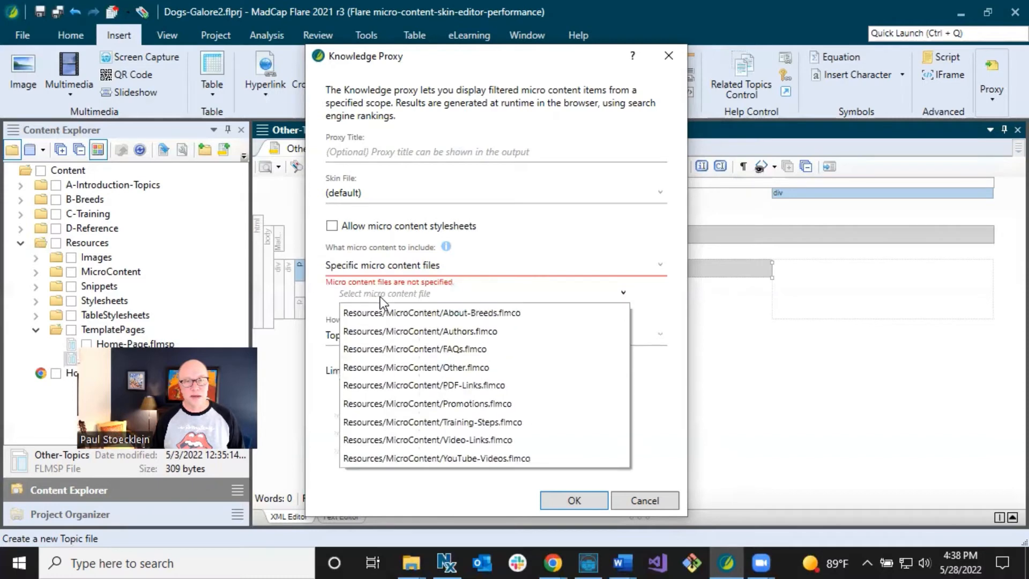
{"action": "left_click", "coordinate": [383, 331]}
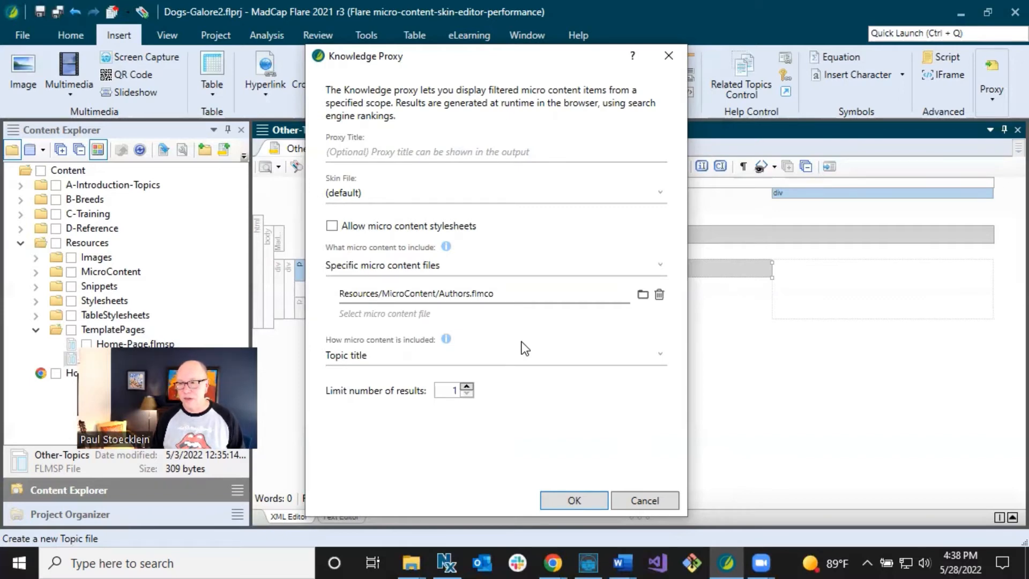
- Include micro content by the Authors meta tag value, insert the Knowledge proxy, and save the template page
{"action": "left_click", "coordinate": [434, 353]}
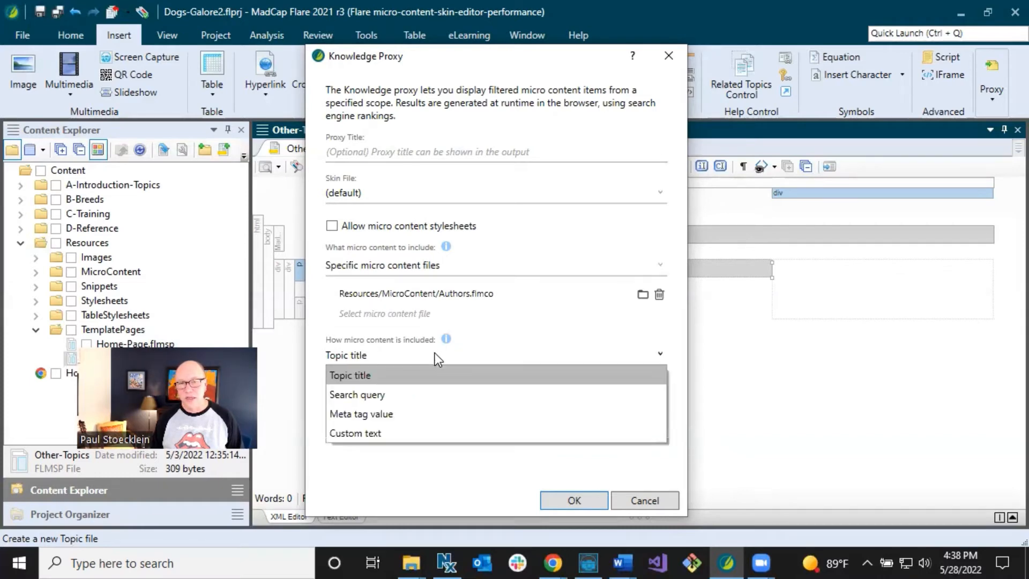
{"action": "left_click", "coordinate": [388, 409]}
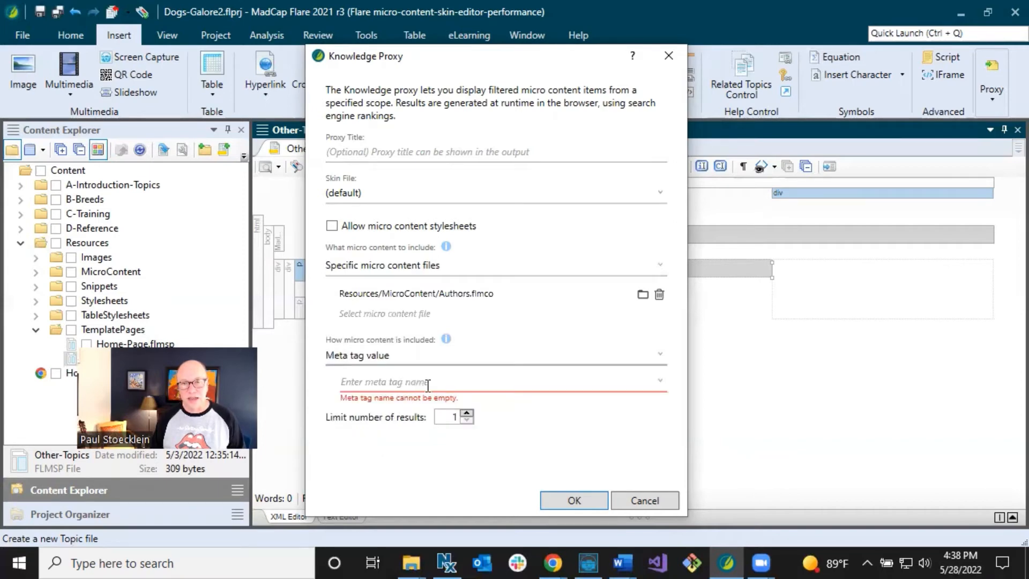
{"action": "left_click", "coordinate": [659, 383]}
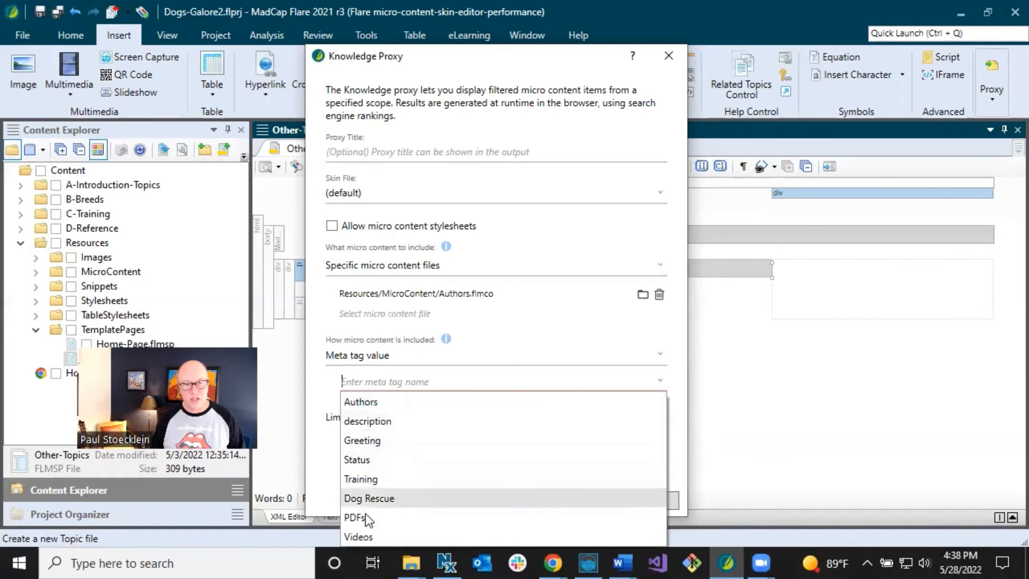
{"action": "left_click", "coordinate": [373, 408]}
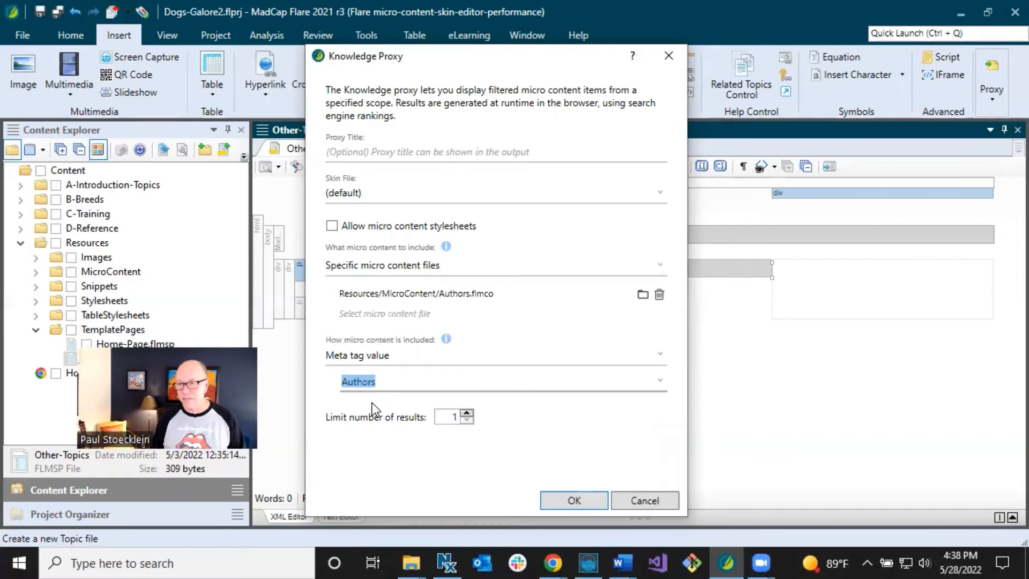
{"action": "left_click", "coordinate": [573, 501]}
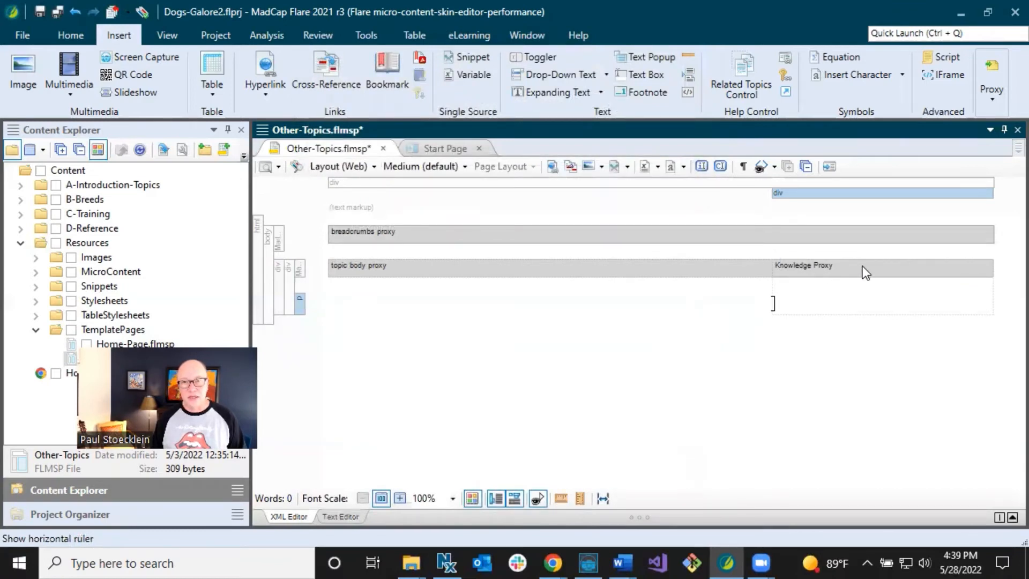
{"action": "left_click", "coordinate": [40, 11]}
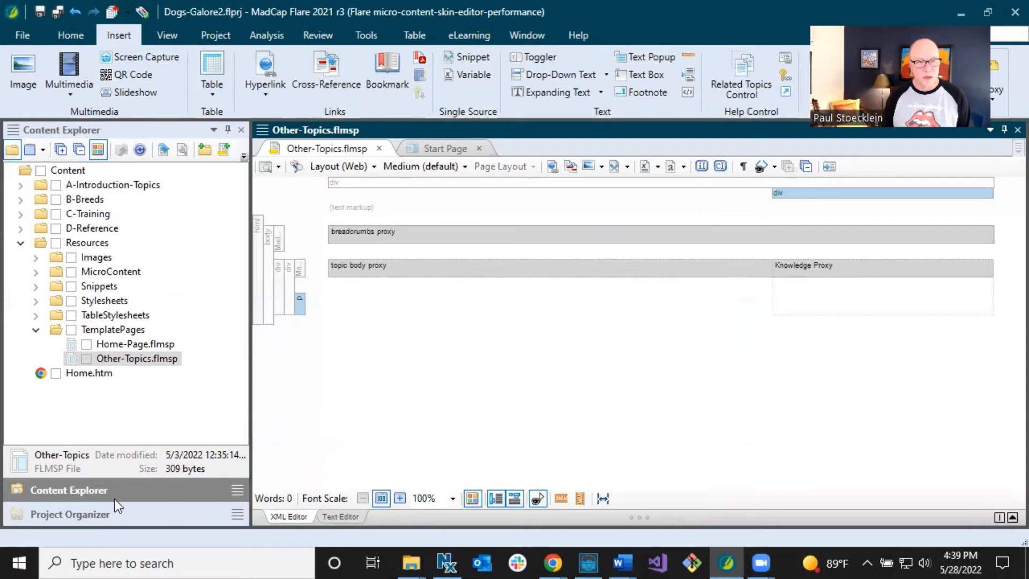
- Open the project's General meta tag set and examine the list of values for the Authors tag
{"action": "left_click", "coordinate": [111, 511]}
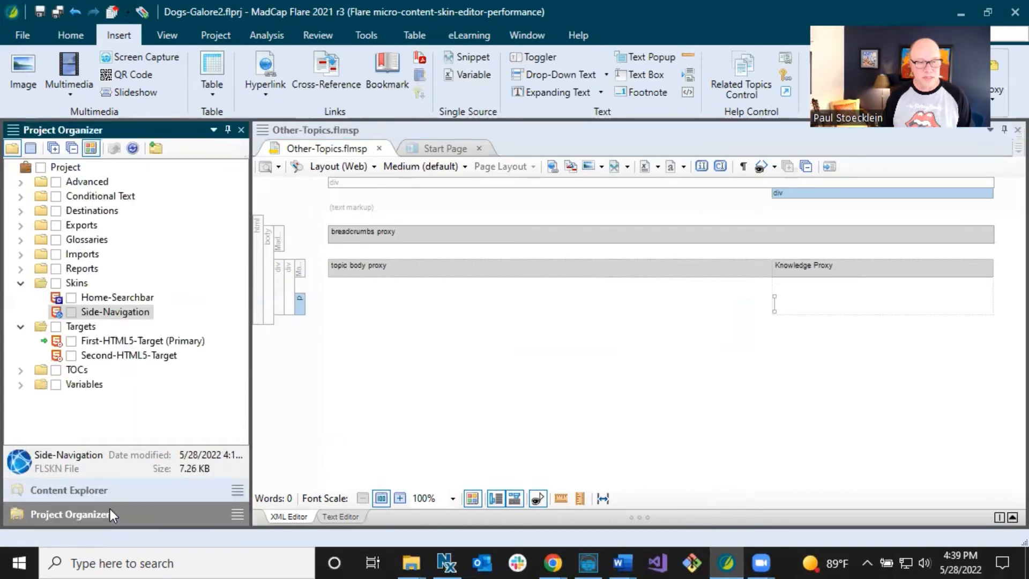
{"action": "left_click", "coordinate": [20, 182]}
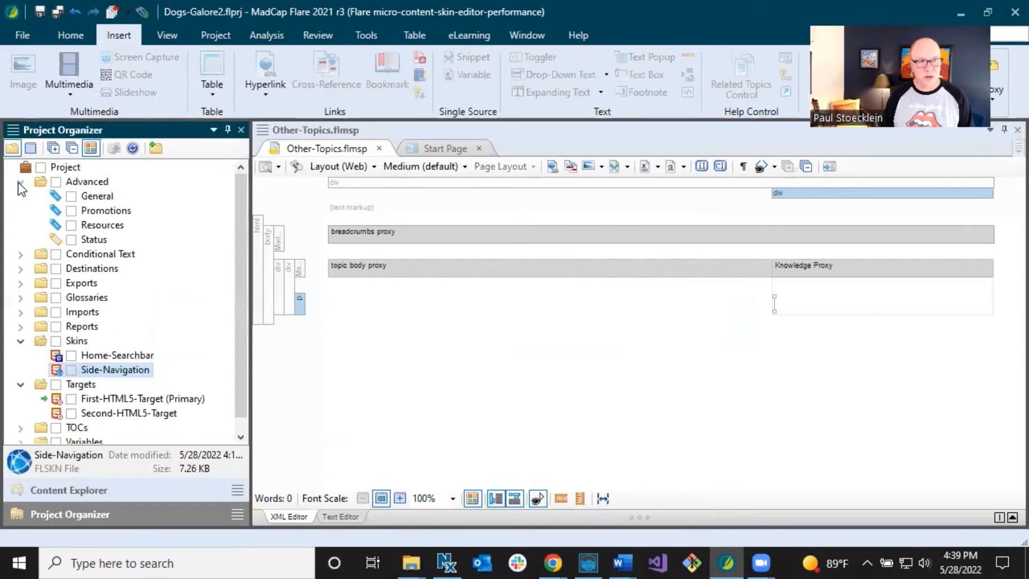
{"action": "double_click", "coordinate": [95, 198]}
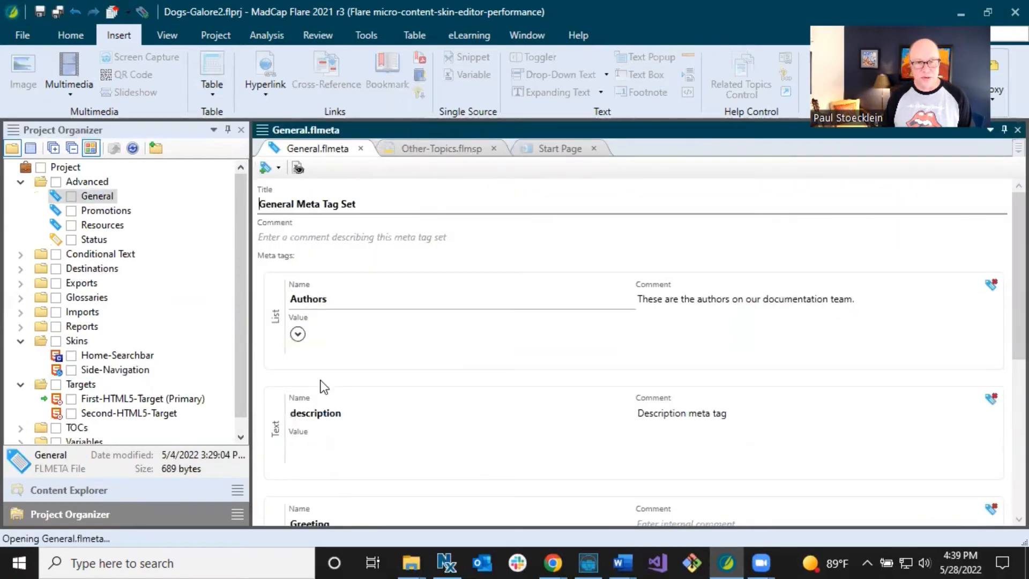
{"action": "scroll", "coordinate": [327, 431], "scroll_direction": "down", "scroll_amount": 3}
{"action": "scroll", "coordinate": [327, 428], "scroll_direction": "up", "scroll_amount": 3}
{"action": "left_click", "coordinate": [298, 334]}
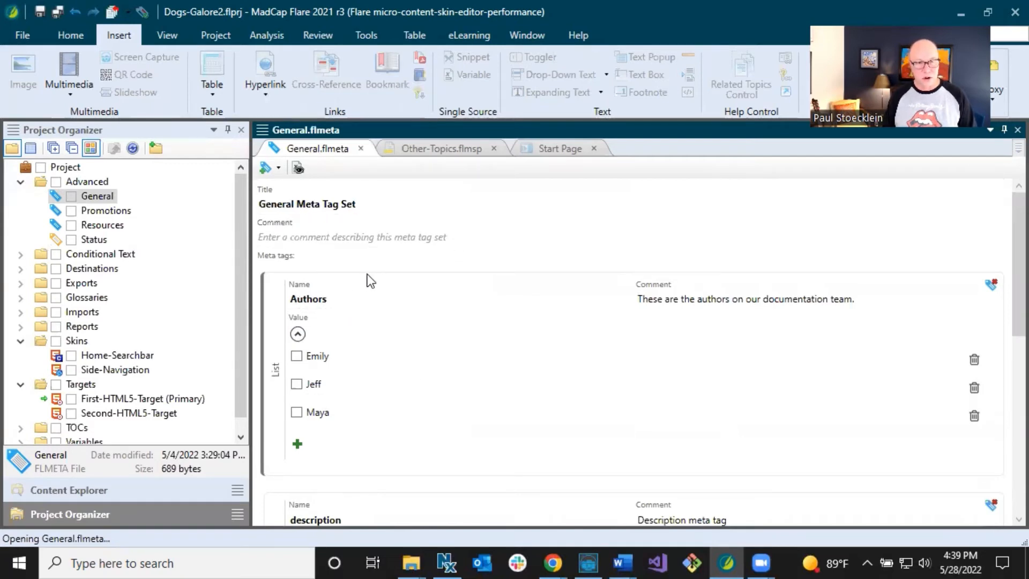
- Check the Authors meta tag value in the properties of Australian-Shepherds.htm in the B-Breeds folder, and close the properties
{"action": "left_click", "coordinate": [89, 491]}
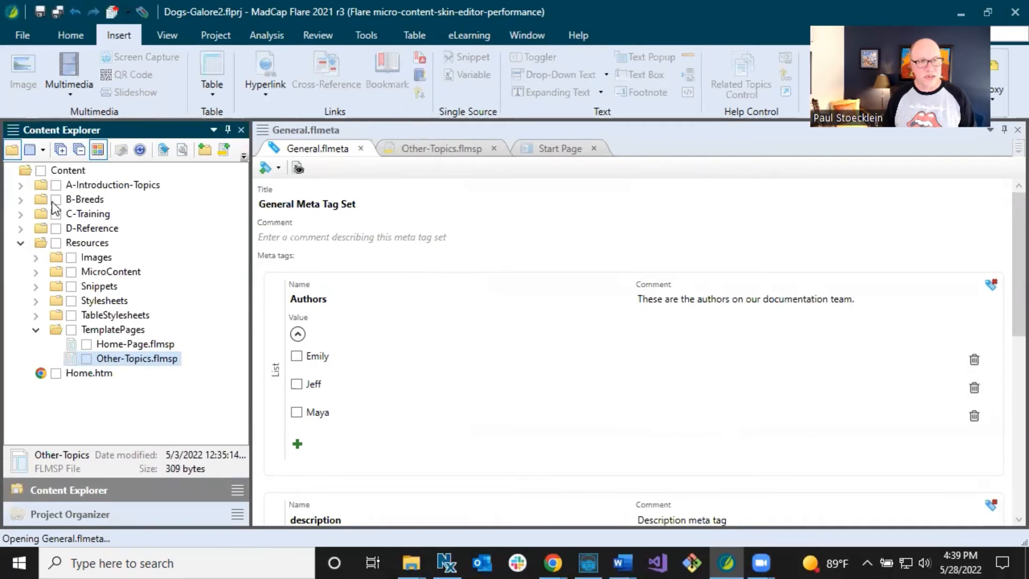
{"action": "left_click", "coordinate": [24, 200]}
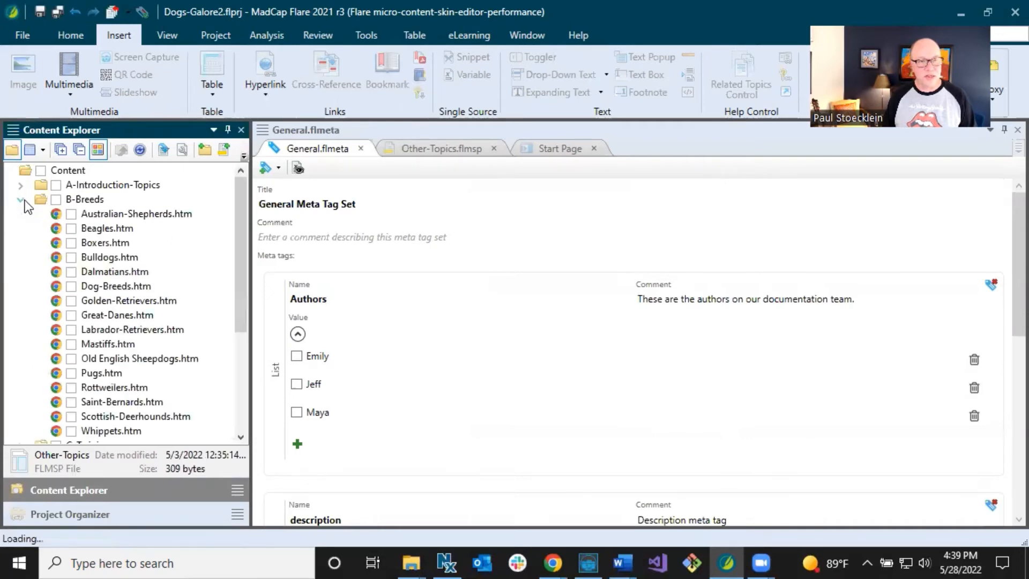
{"action": "right_click", "coordinate": [118, 213]}
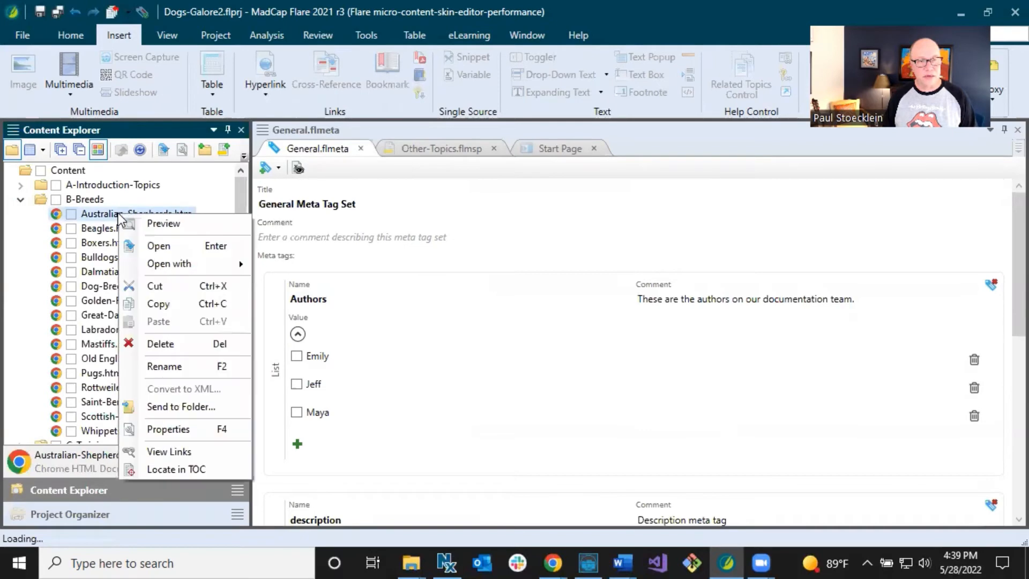
{"action": "left_click", "coordinate": [179, 428]}
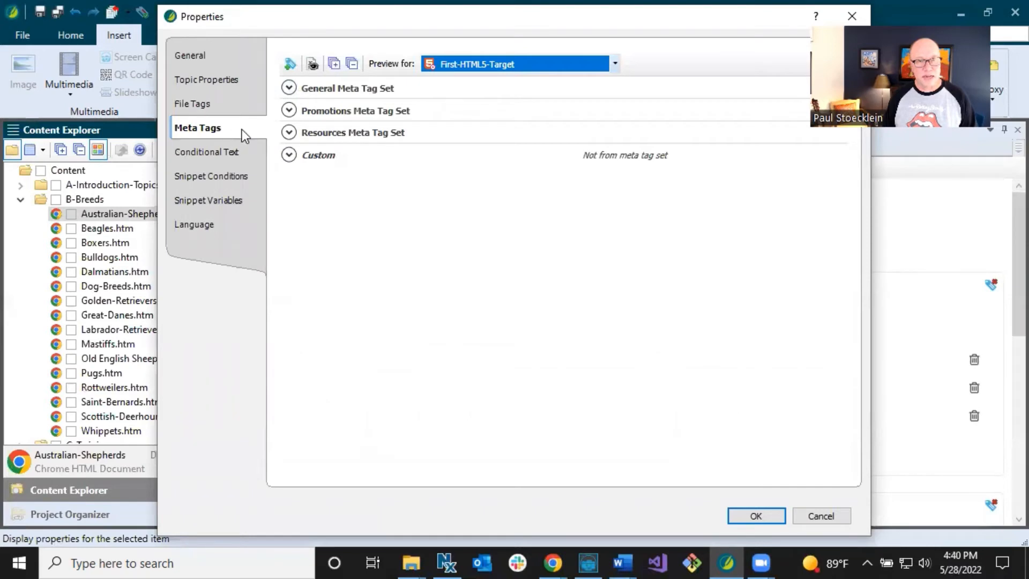
{"action": "left_click", "coordinate": [289, 88]}
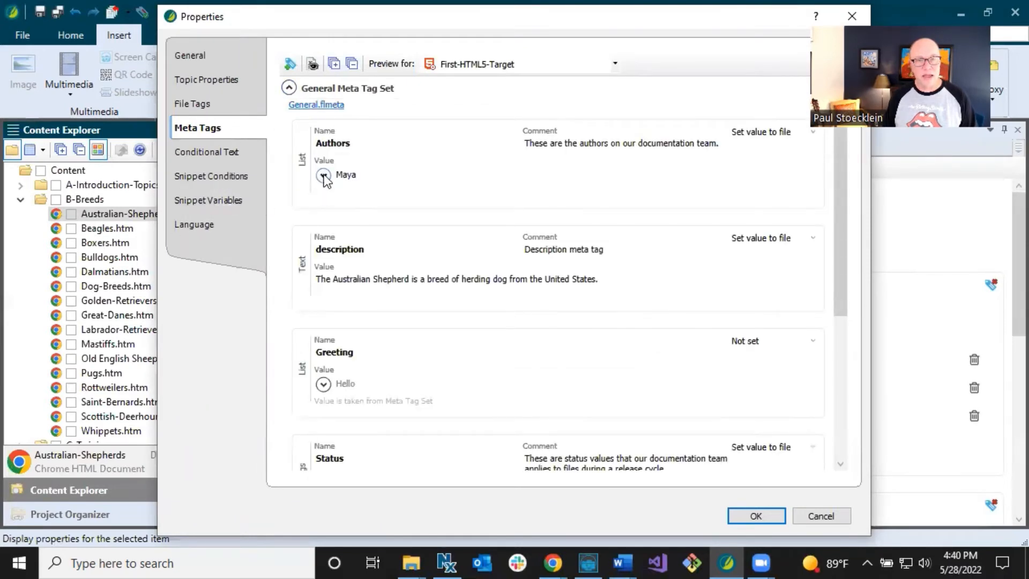
{"action": "left_click", "coordinate": [323, 176]}
{"action": "left_click", "coordinate": [323, 176]}
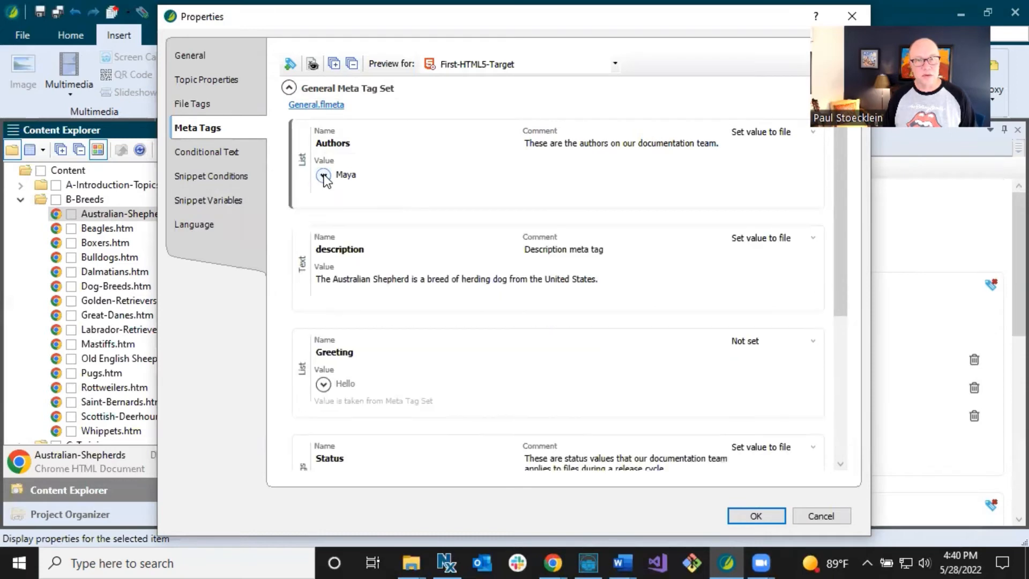
{"action": "left_click", "coordinate": [761, 515]}
- Check the Authors meta tag value in the properties of Beagles.htm, and close the properties
{"action": "left_click", "coordinate": [116, 229]}
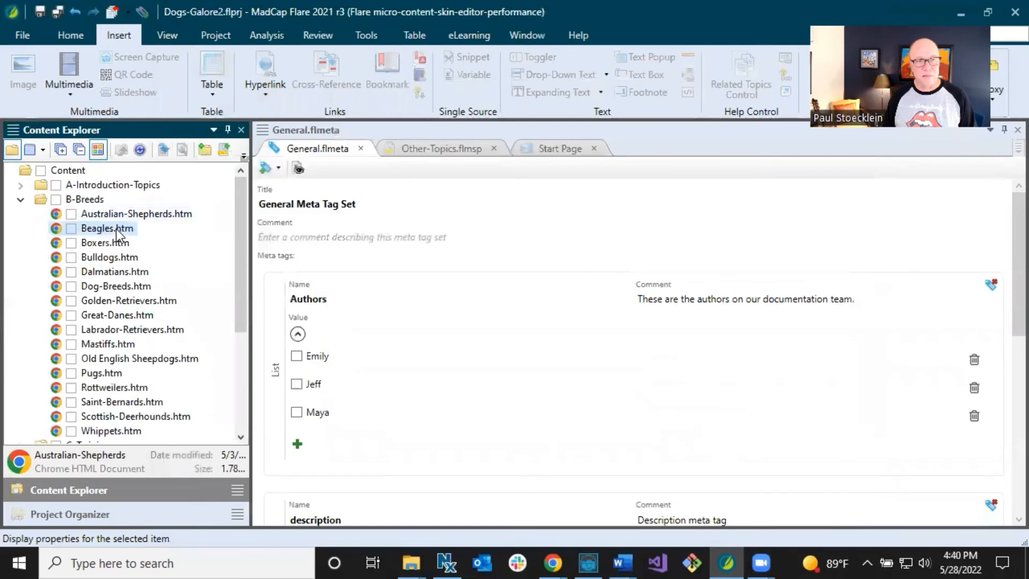
{"action": "right_click", "coordinate": [117, 229]}
{"action": "left_click", "coordinate": [204, 445]}
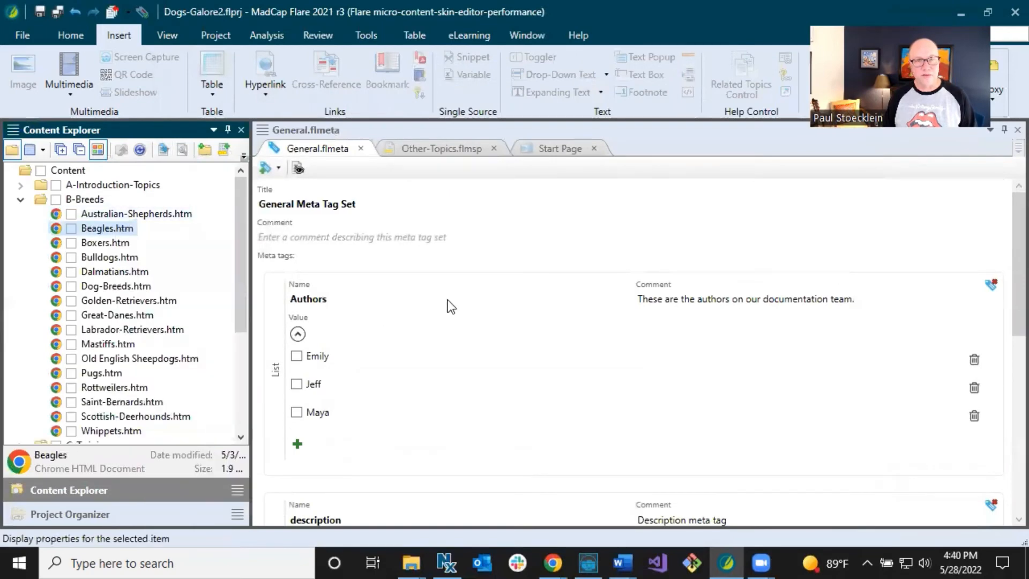
{"action": "left_click", "coordinate": [288, 89]}
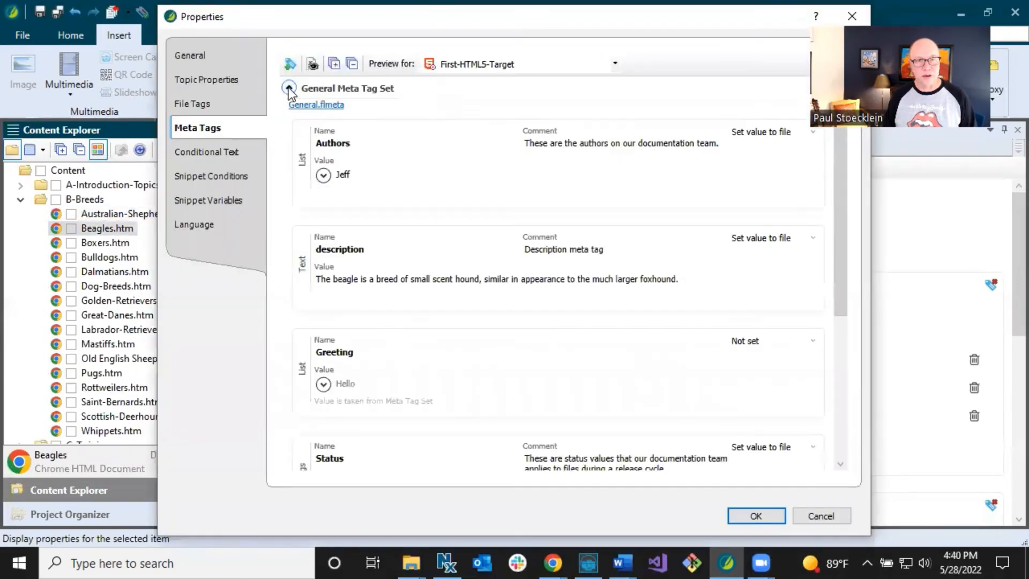
{"action": "left_click", "coordinate": [801, 514]}
- Check the Authors meta tag value in the properties of Boxers.htm, and close the properties
{"action": "right_click", "coordinate": [104, 242]}
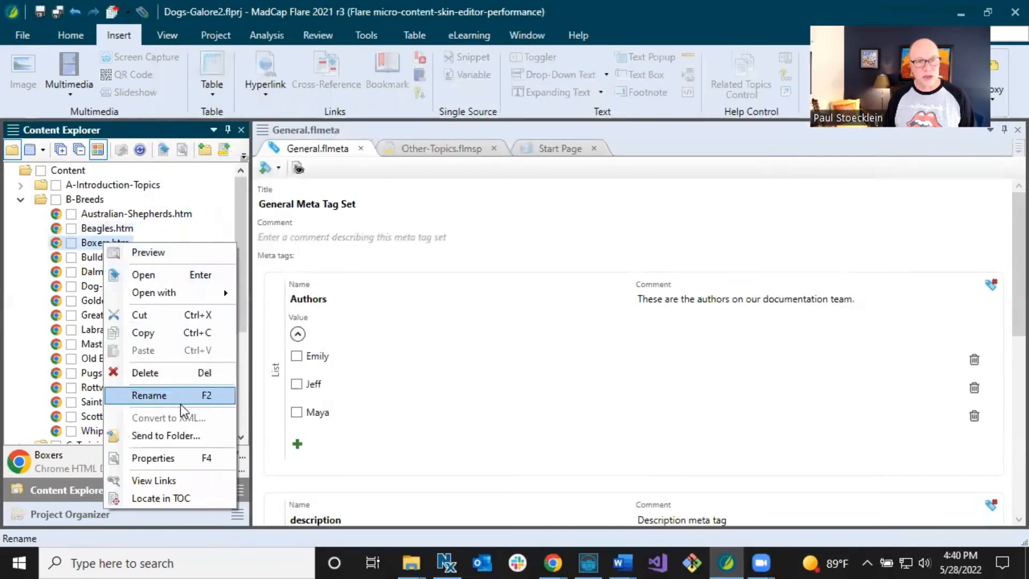
{"action": "left_click", "coordinate": [188, 458]}
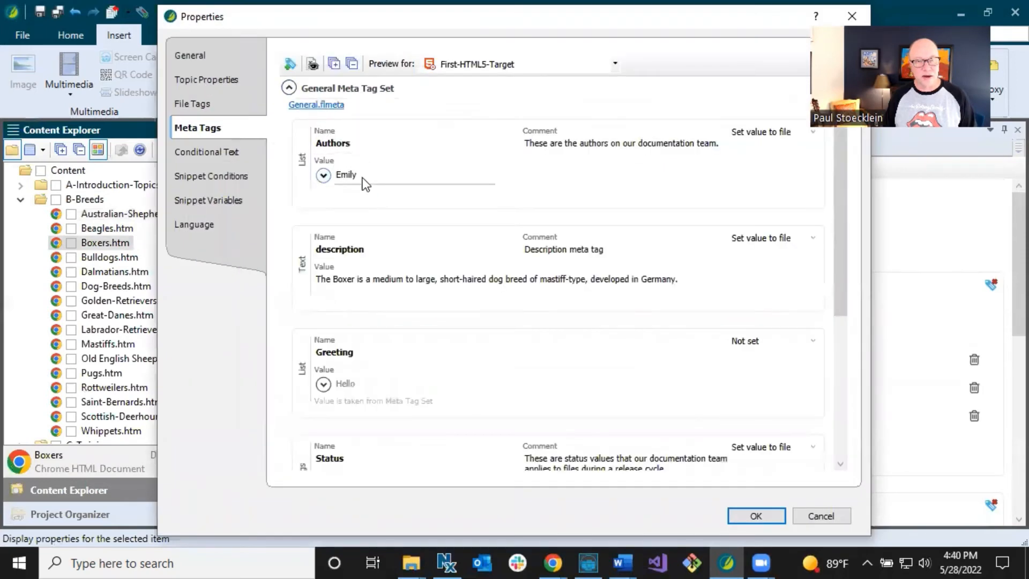
{"action": "left_click", "coordinate": [820, 516]}
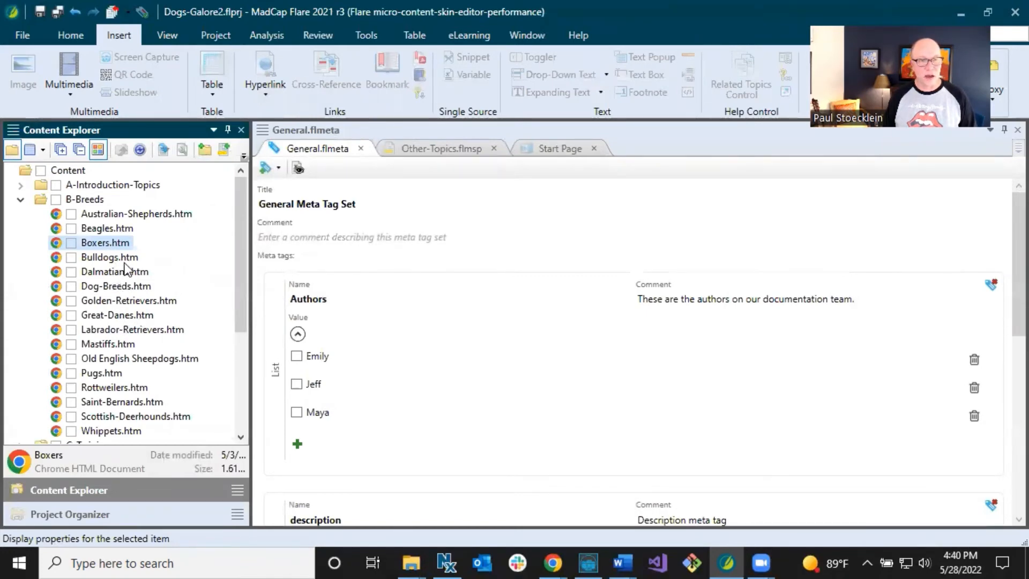
{"action": "scroll", "coordinate": [143, 292], "scroll_direction": "down", "scroll_amount": 2}
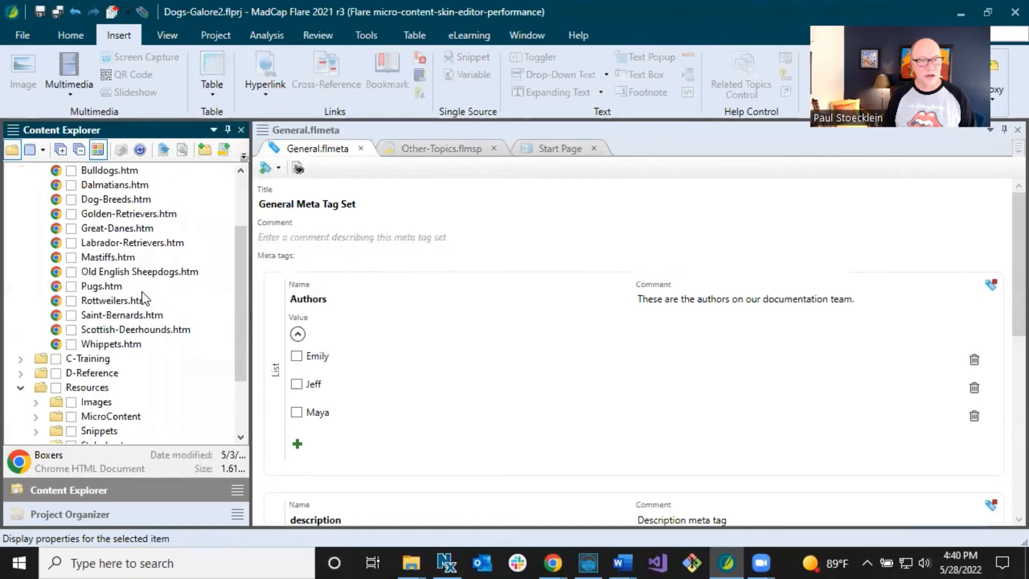
{"action": "left_click", "coordinate": [96, 358]}
{"action": "scroll", "coordinate": [126, 345], "scroll_direction": "up", "scroll_amount": 1}
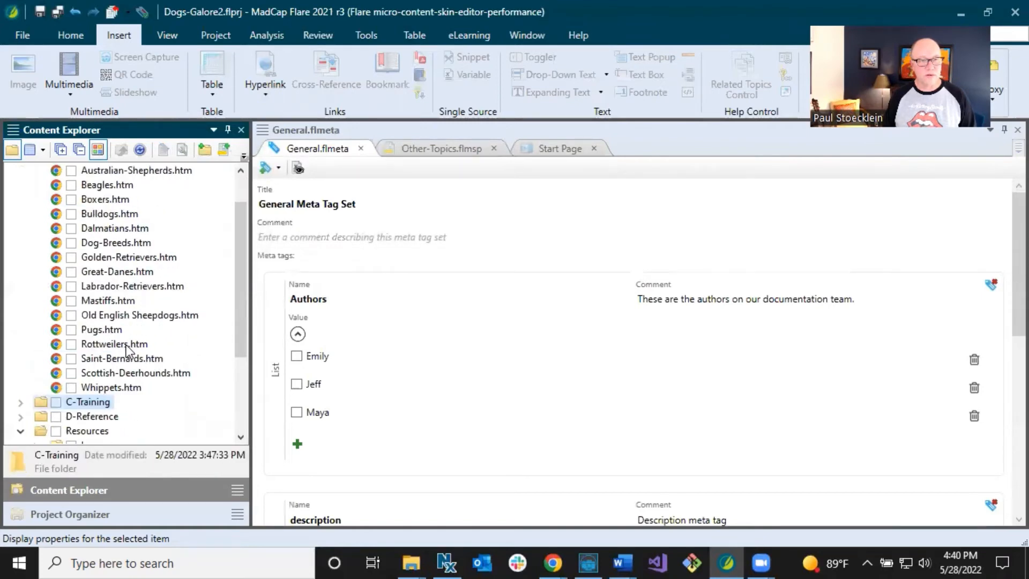
{"action": "scroll", "coordinate": [79, 378], "scroll_direction": "up", "scroll_amount": 1}
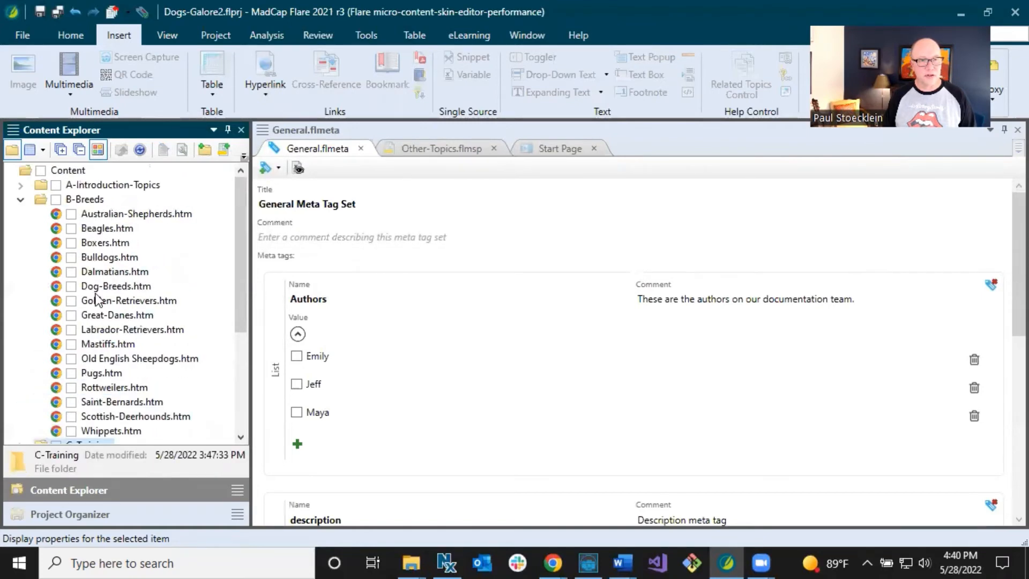
{"action": "left_click", "coordinate": [110, 214]}
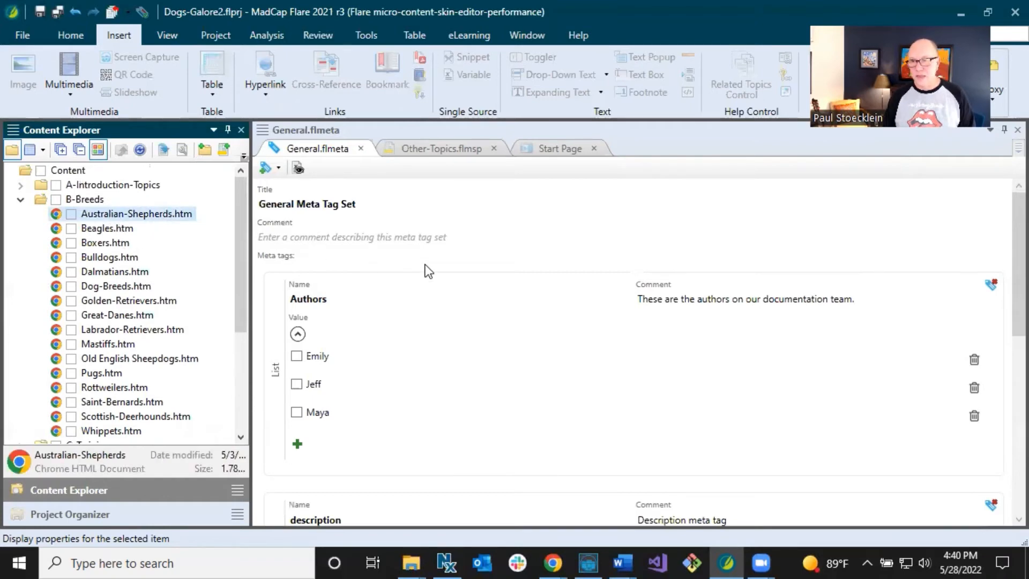
- Build the primary target First-HTML5-Target and view the finished output in the browser
{"action": "left_click", "coordinate": [223, 35]}
{"action": "left_click", "coordinate": [117, 98]}
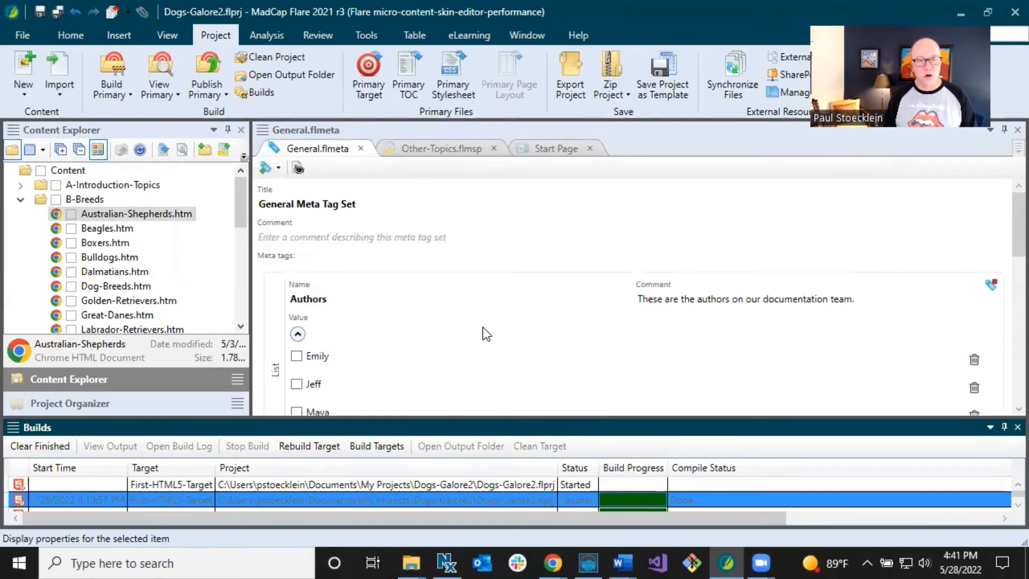
{"action": "double_click", "coordinate": [432, 483]}
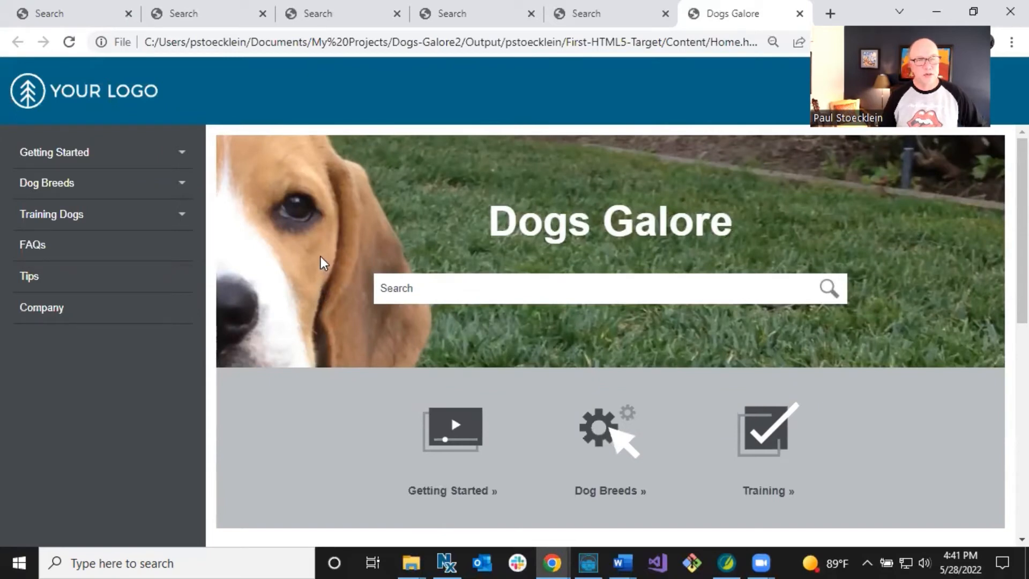
- Open the Australian Shepherds topic under Dog Breeds in the output, and expand and collapse its author micro content
{"action": "left_click", "coordinate": [179, 184]}
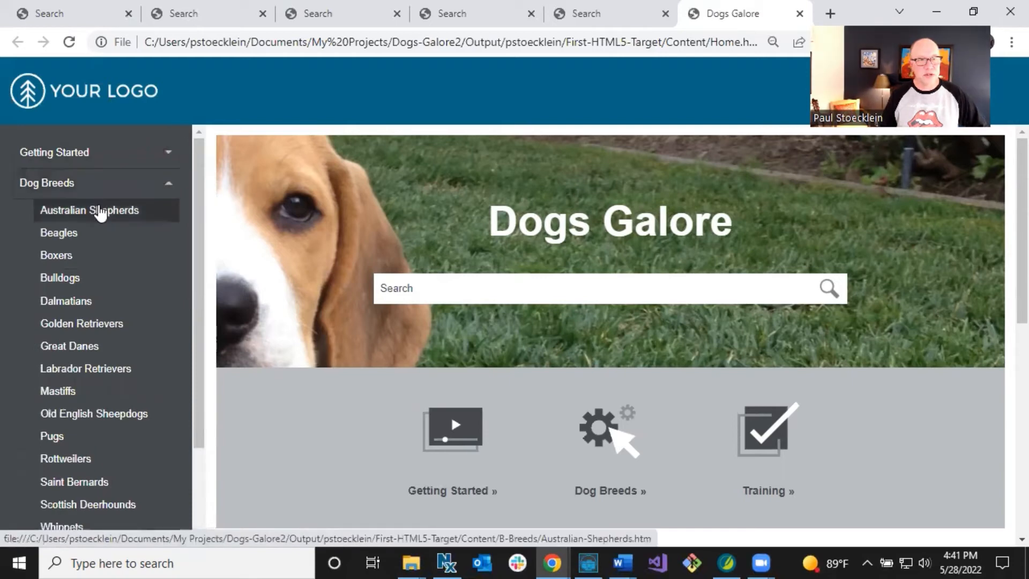
{"action": "left_click", "coordinate": [100, 211]}
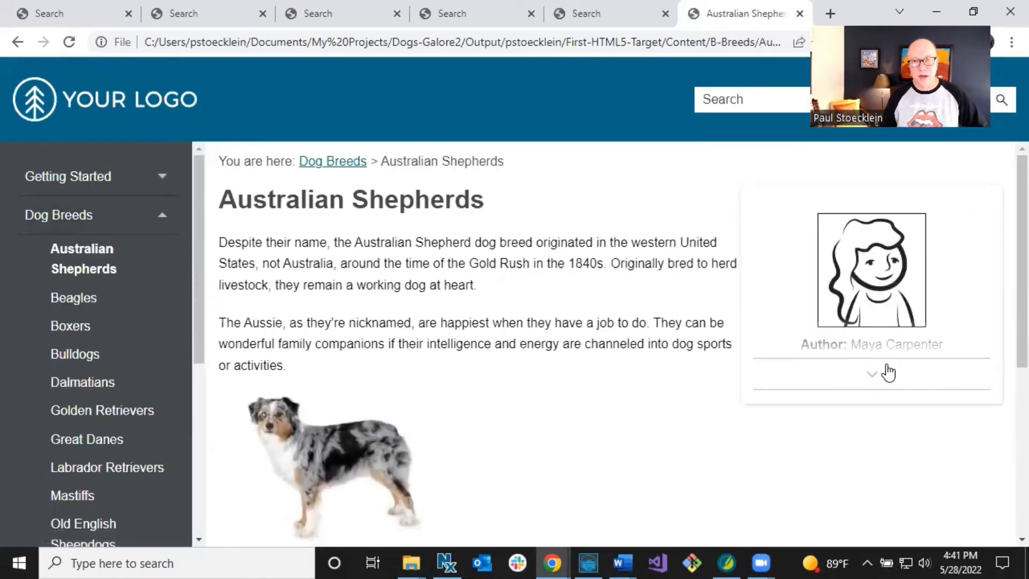
{"action": "left_click", "coordinate": [878, 380]}
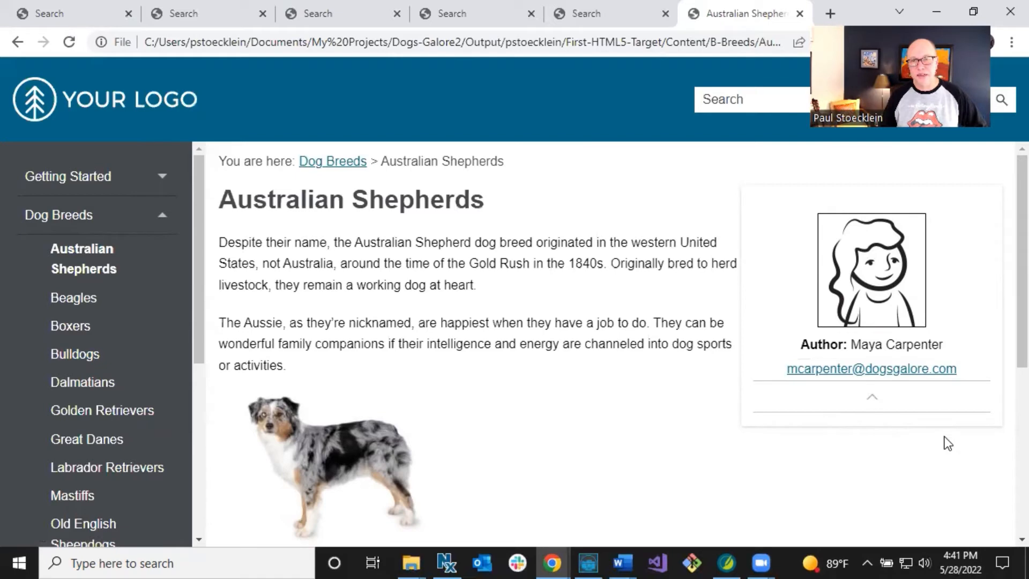
{"action": "left_click", "coordinate": [877, 403]}
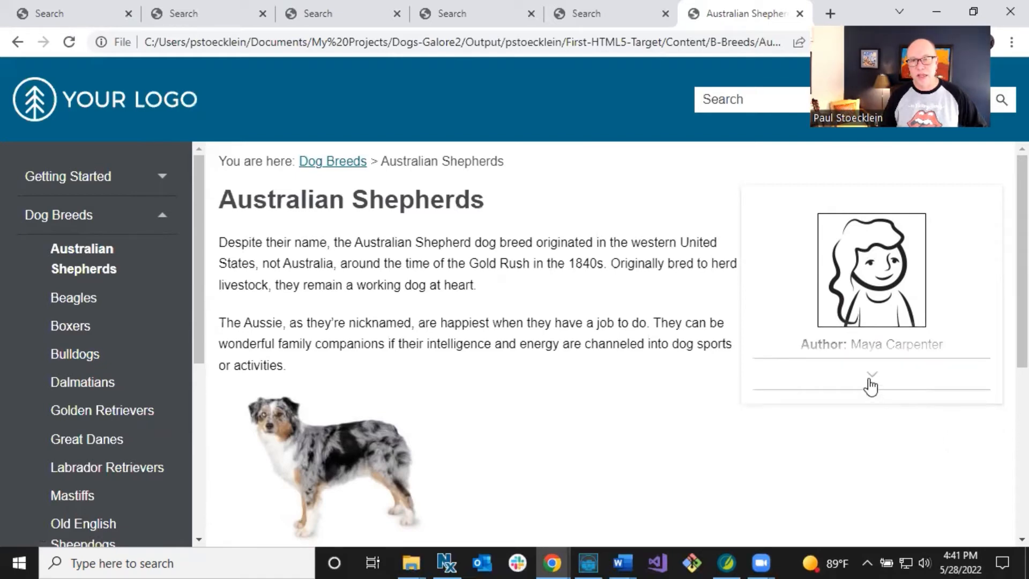
{"action": "left_click", "coordinate": [871, 379]}
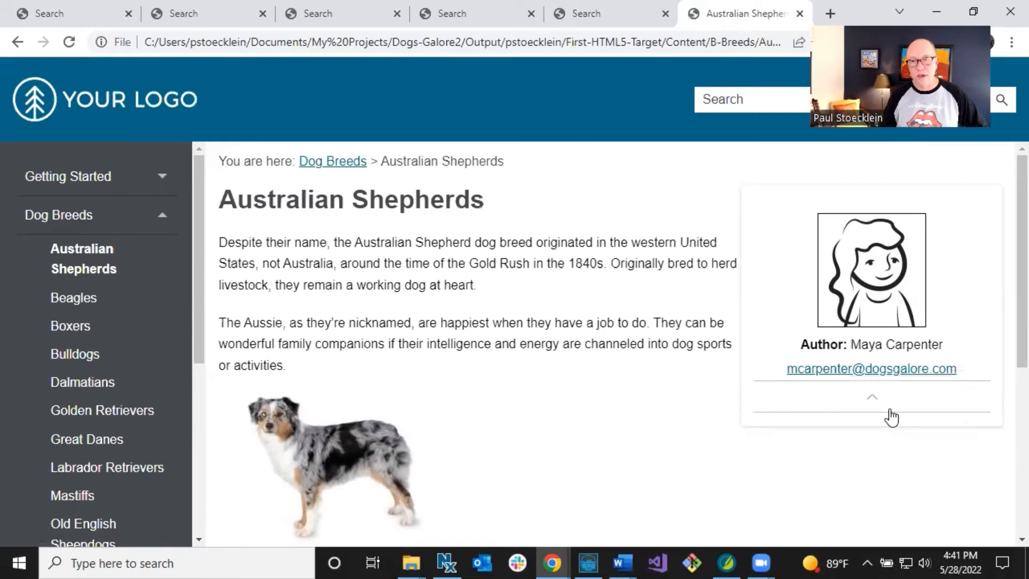
{"action": "left_click", "coordinate": [876, 403]}
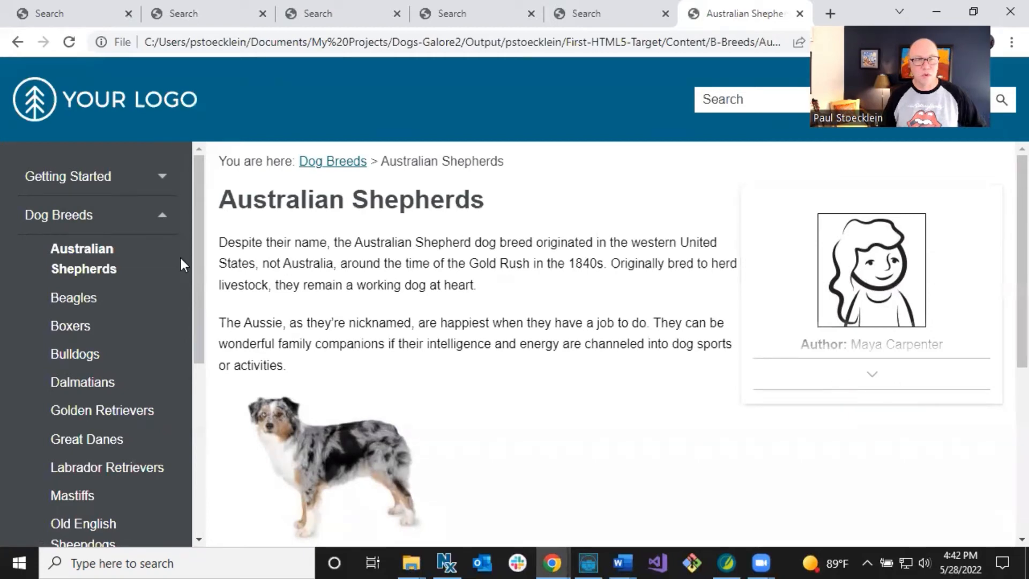
- Check the author micro content beside the Beagles, Boxers and Bulldogs topics, expanding it for Beagles and Boxers
{"action": "left_click", "coordinate": [101, 299]}
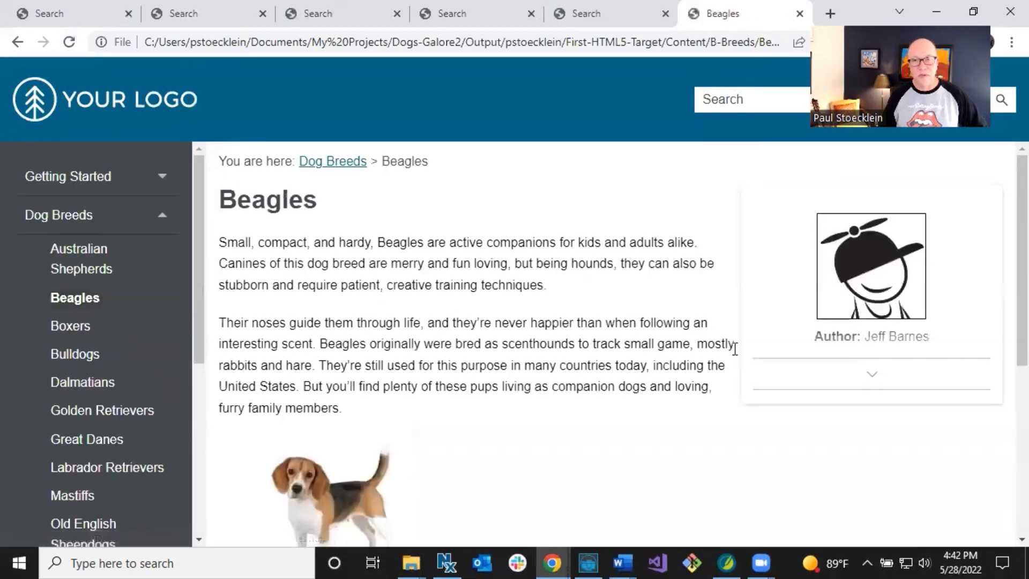
{"action": "left_click", "coordinate": [869, 374]}
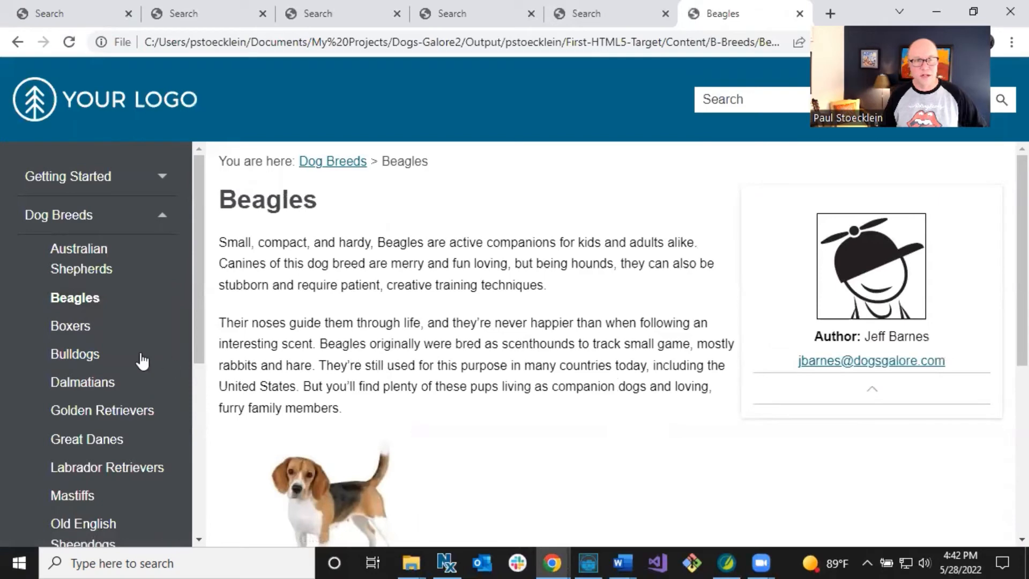
{"action": "left_click", "coordinate": [85, 331]}
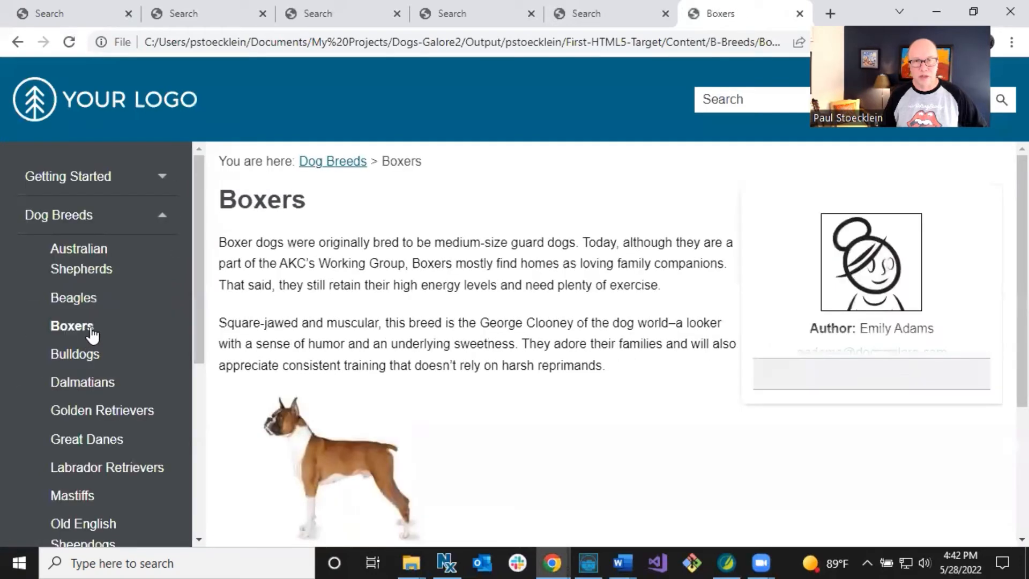
{"action": "left_click", "coordinate": [871, 375]}
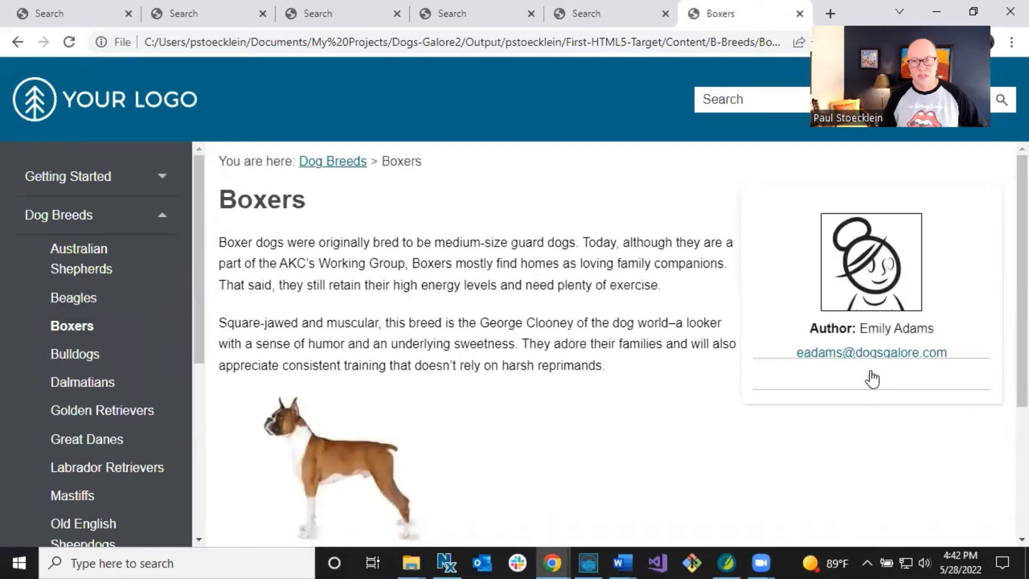
{"action": "left_click", "coordinate": [81, 357]}
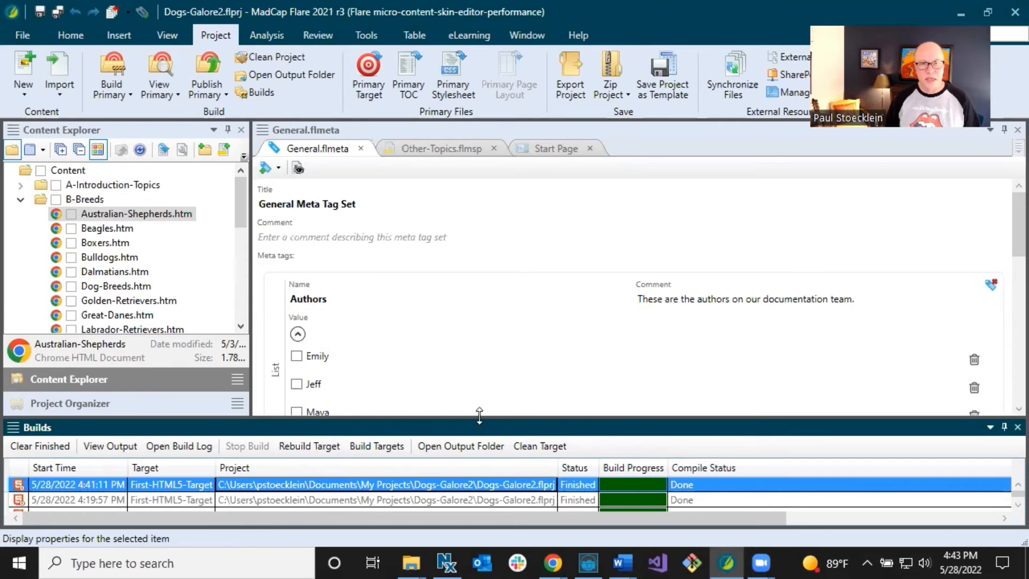
- Back in Flare, close the build list, review the teach dog video responses in YouTube-Videos.flmco in the MicroContent folder, and close the file
{"action": "left_click", "coordinate": [1017, 427]}
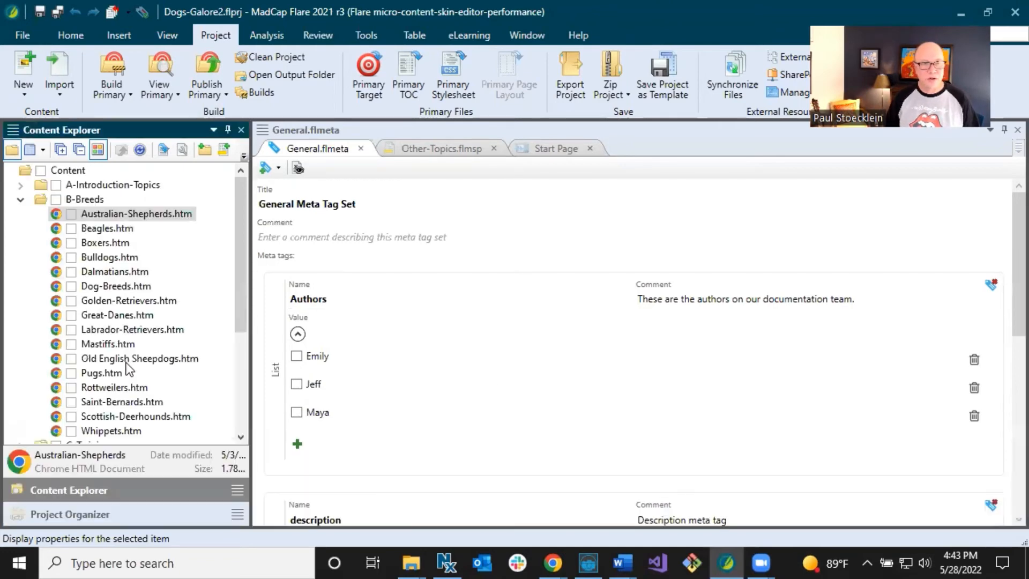
{"action": "scroll", "coordinate": [127, 371], "scroll_direction": "down", "scroll_amount": 4}
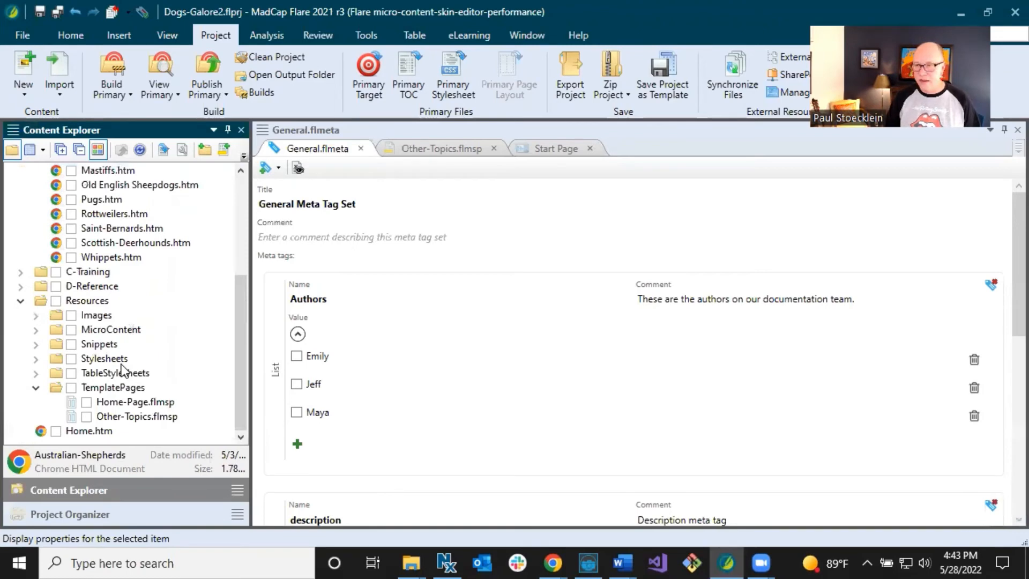
{"action": "left_click", "coordinate": [36, 329]}
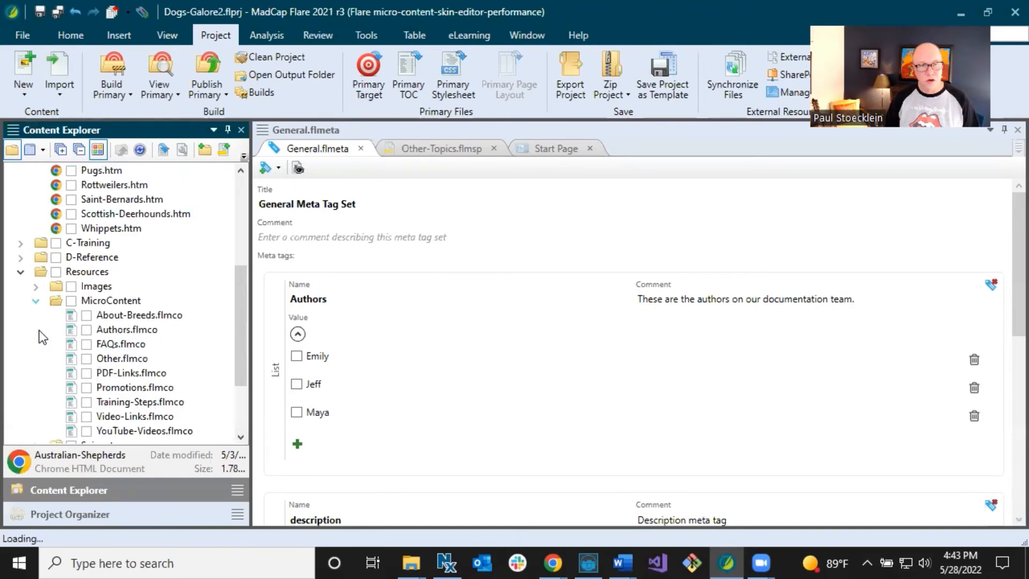
{"action": "left_click", "coordinate": [133, 431]}
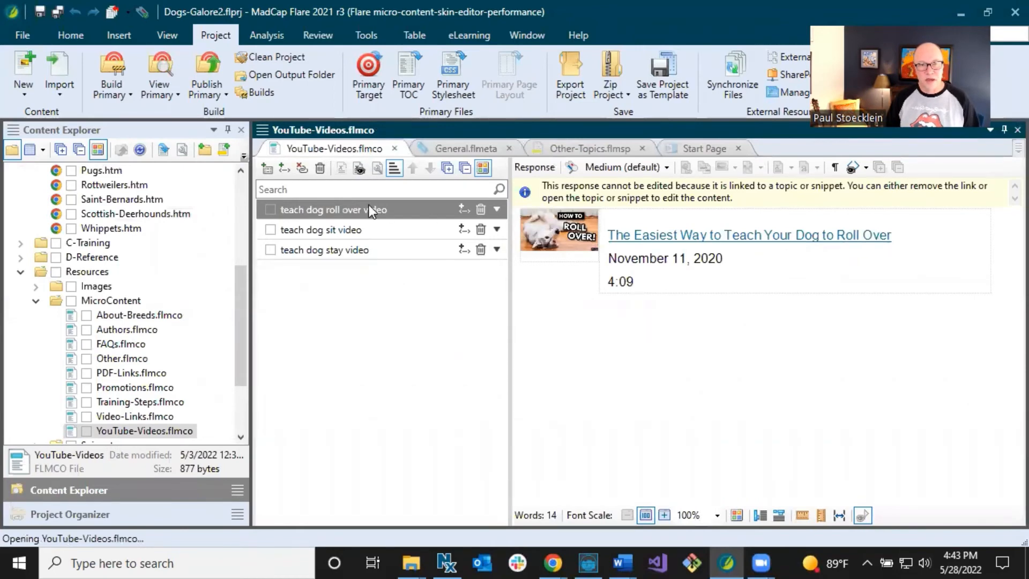
{"action": "left_click", "coordinate": [353, 232]}
{"action": "left_click", "coordinate": [357, 252]}
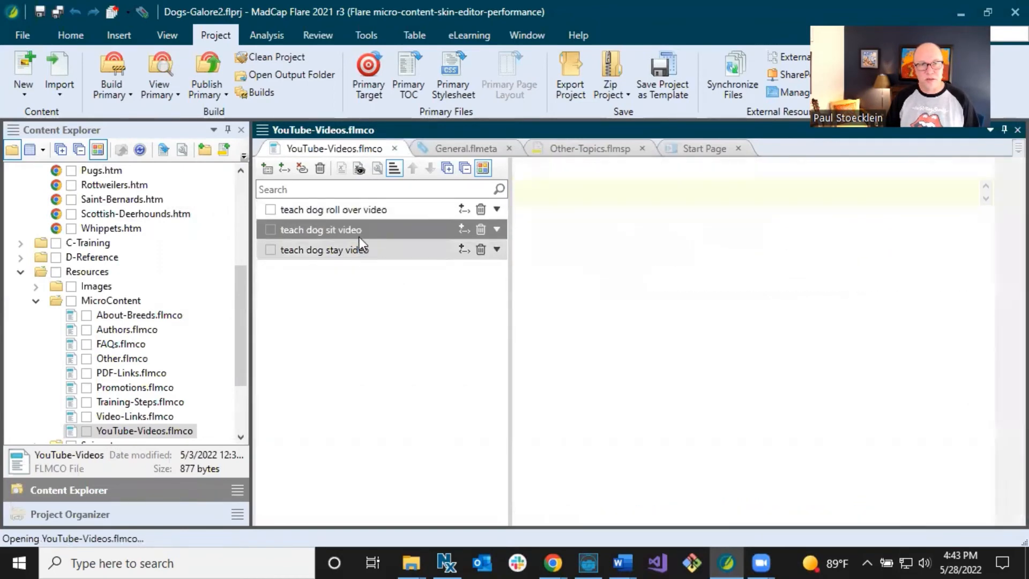
{"action": "left_click", "coordinate": [395, 149]}
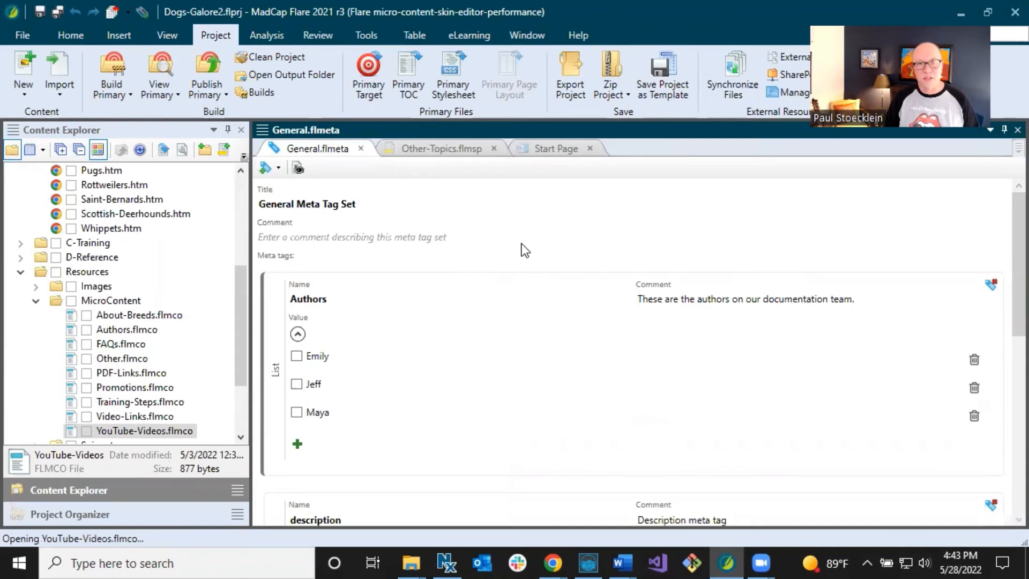
- Return to the Other-Topics template page and look at the commands available for the Knowledge proxy
{"action": "left_click", "coordinate": [460, 150]}
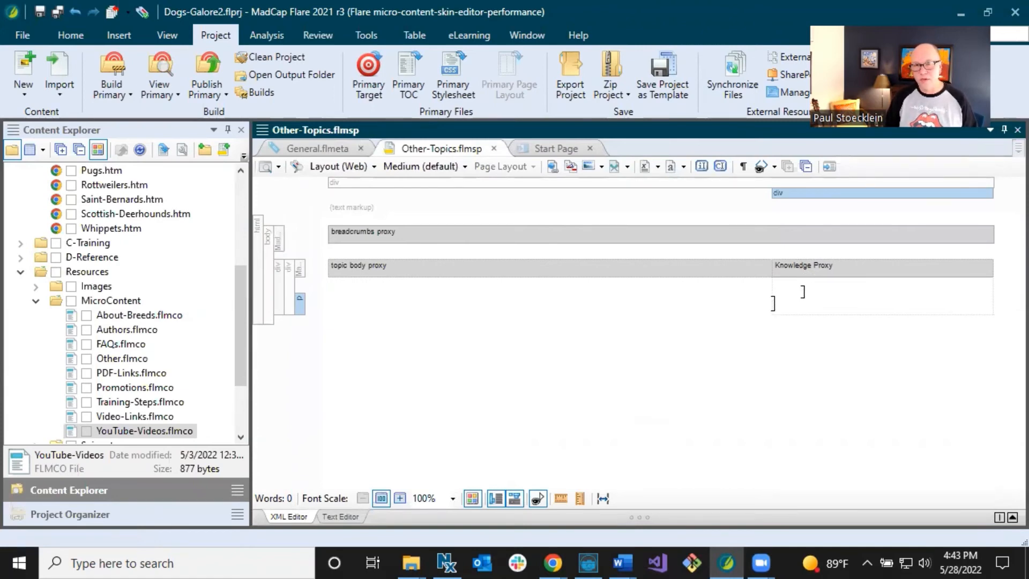
{"action": "left_click", "coordinate": [813, 271]}
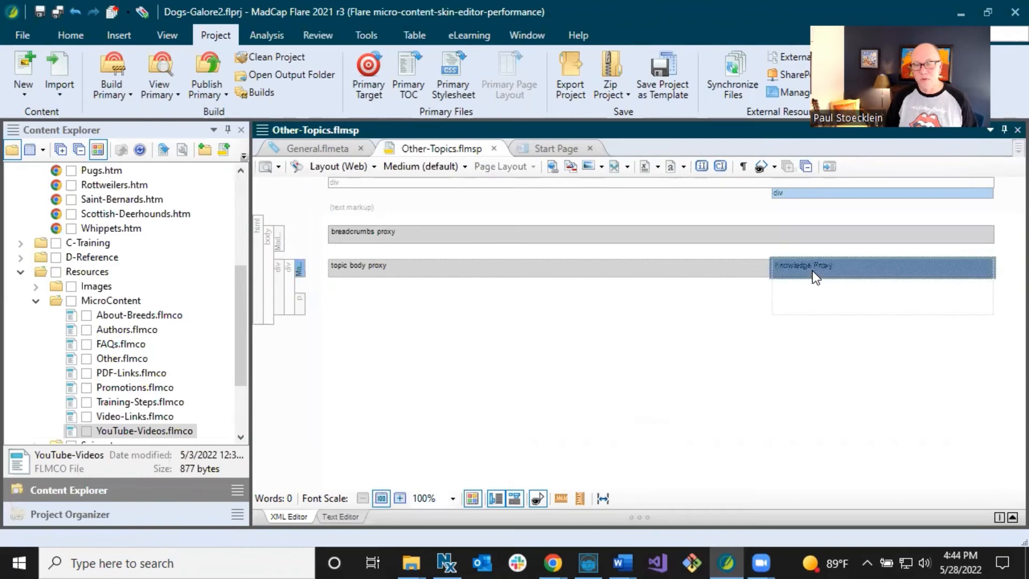
{"action": "right_click", "coordinate": [814, 276]}
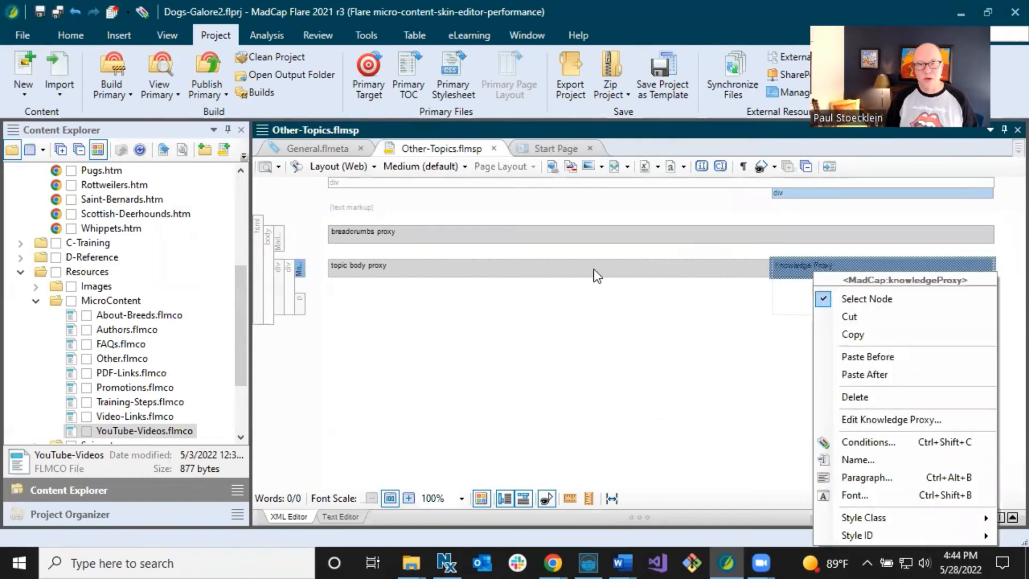
{"action": "left_click", "coordinate": [586, 294]}
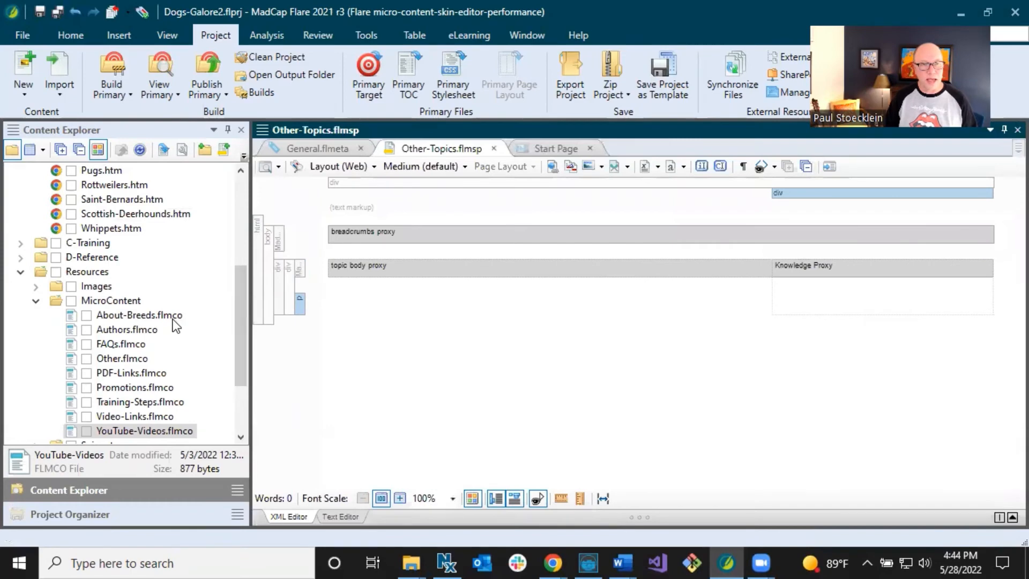
- Open the C-Training folder's properties and check the Authors value in its General Meta Tag Set
{"action": "scroll", "coordinate": [155, 311], "scroll_direction": "up", "scroll_amount": 1}
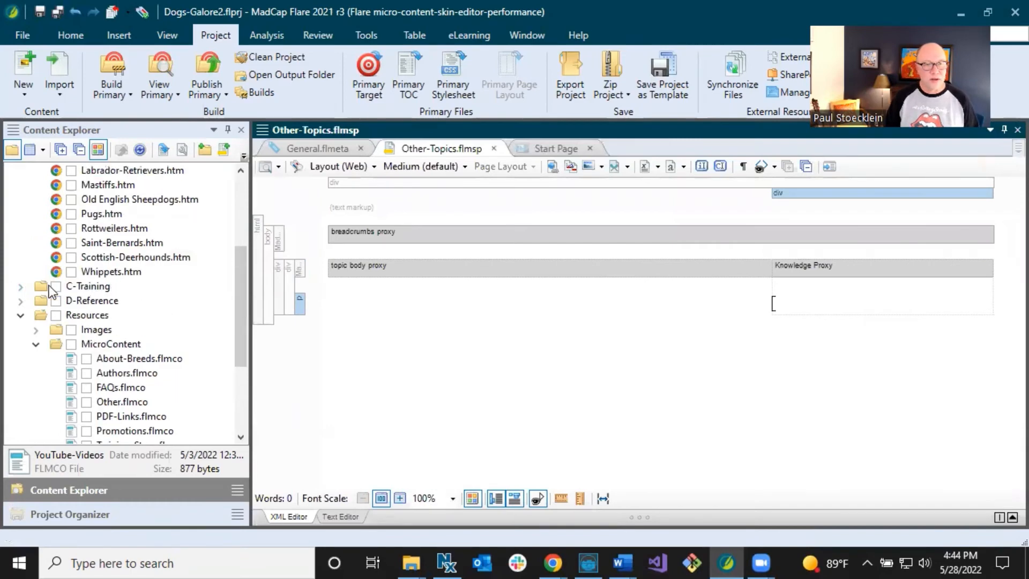
{"action": "left_click", "coordinate": [21, 286]}
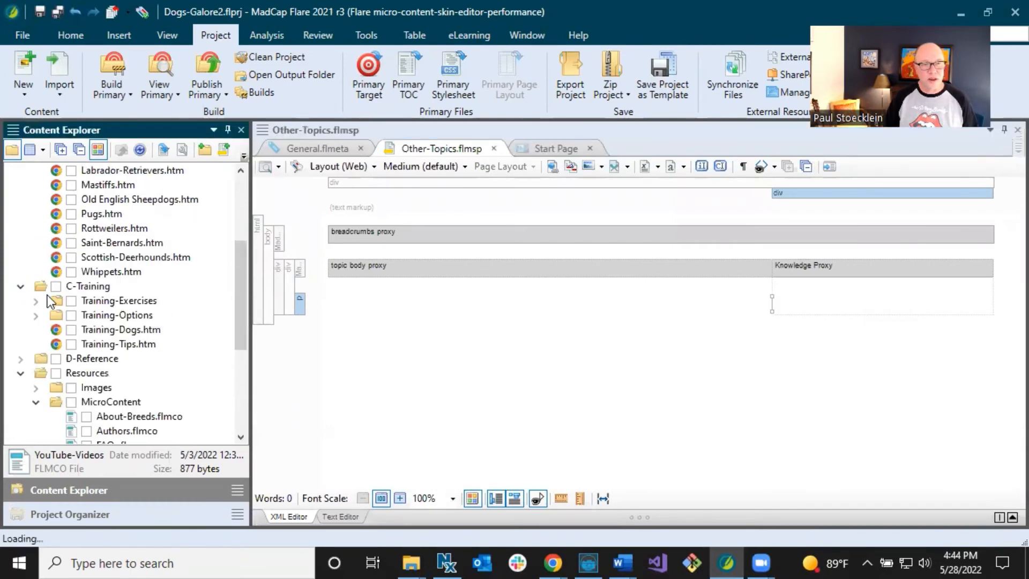
{"action": "right_click", "coordinate": [89, 289]}
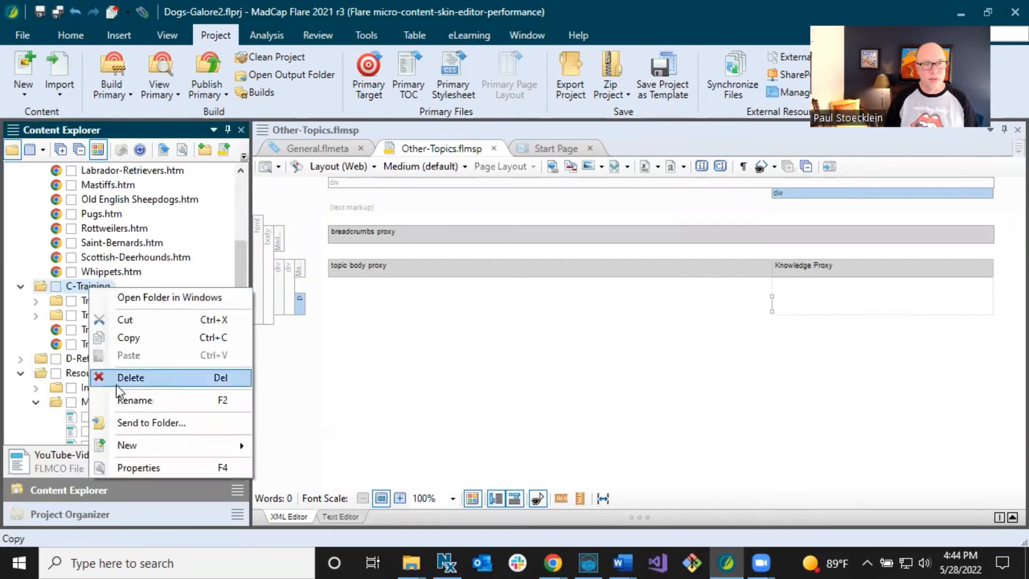
{"action": "left_click", "coordinate": [139, 469]}
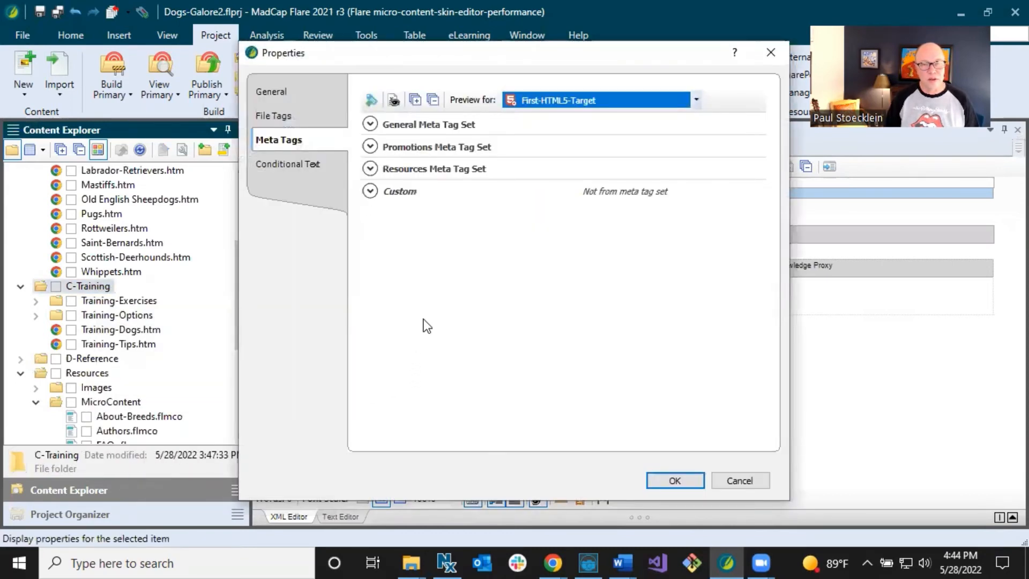
{"action": "left_click", "coordinate": [371, 126]}
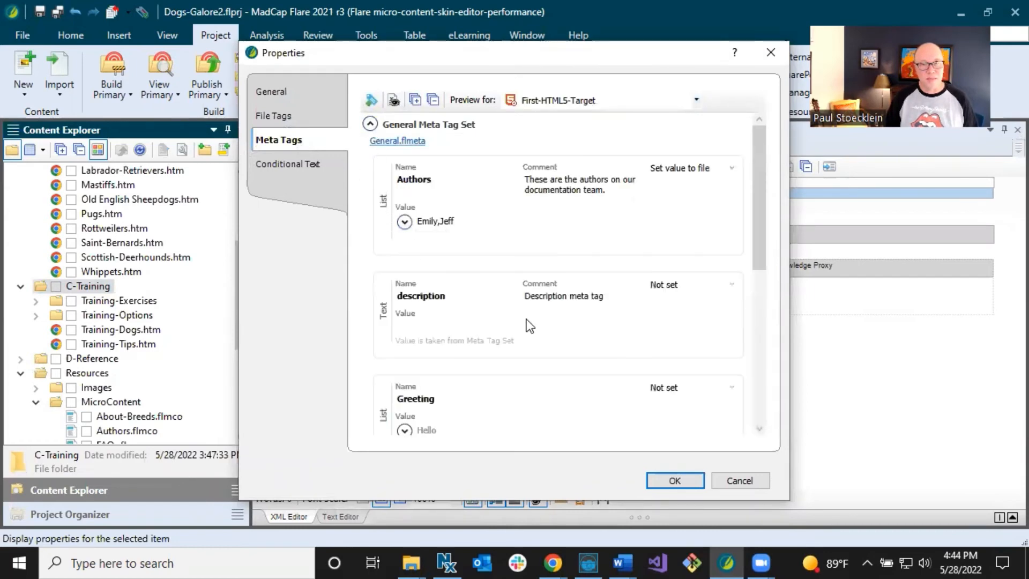
- Close the folder properties and raise the Authors Knowledge proxy's limit to 3 results on the Other-Topics template page
{"action": "left_click", "coordinate": [742, 480]}
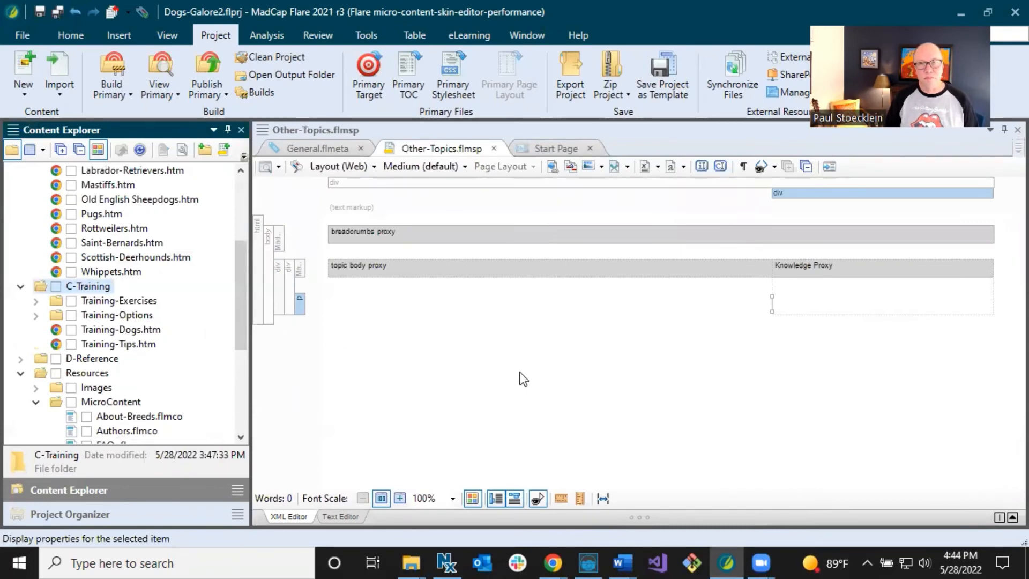
{"action": "right_click", "coordinate": [815, 268]}
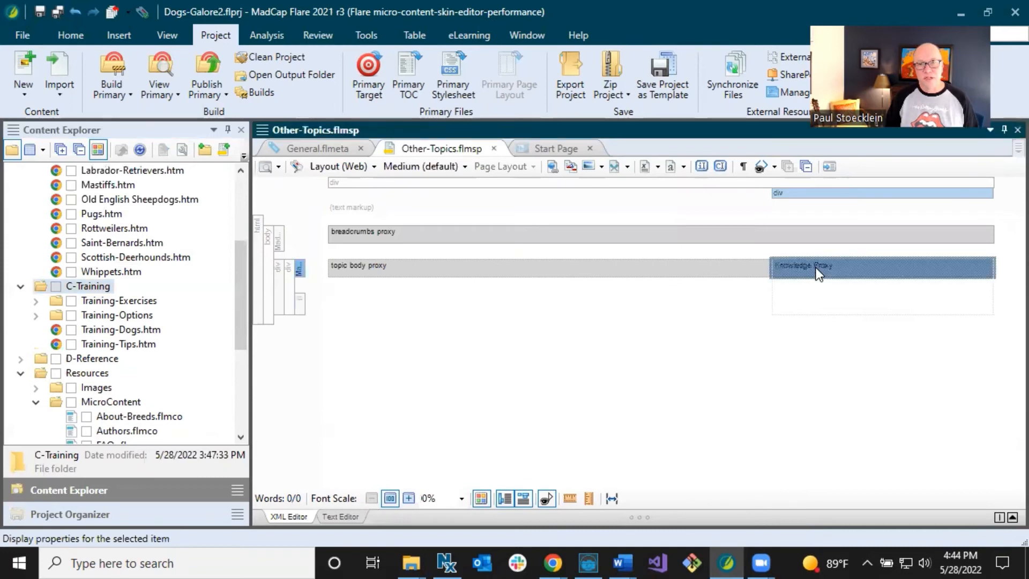
{"action": "left_click", "coordinate": [873, 415]}
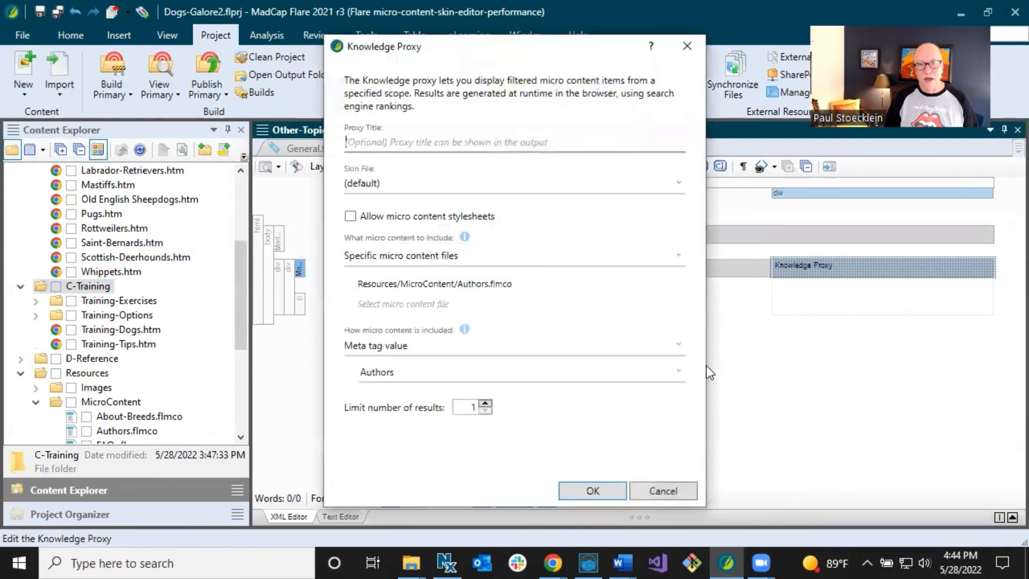
{"action": "left_click", "coordinate": [486, 403]}
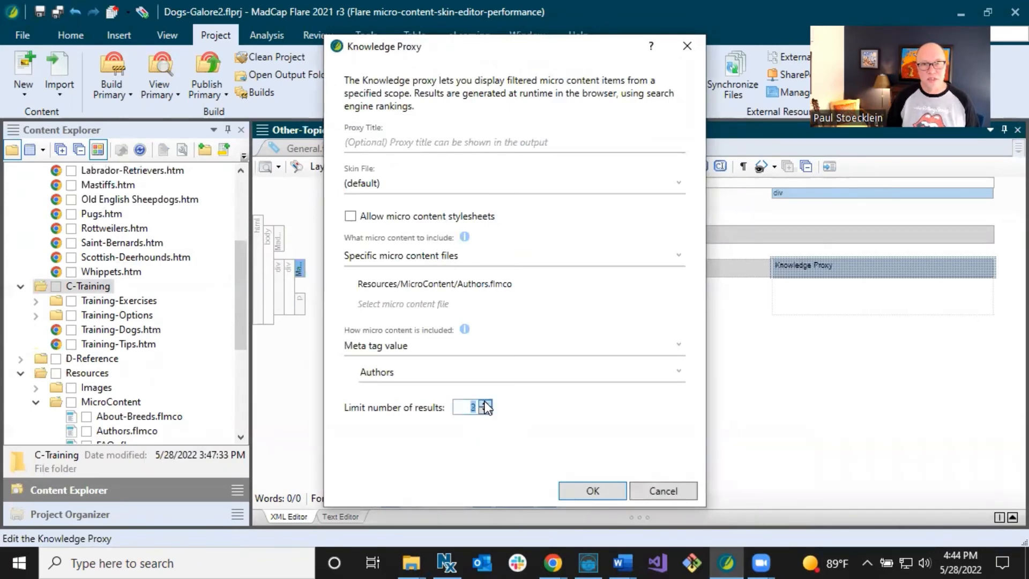
{"action": "left_click", "coordinate": [486, 403]}
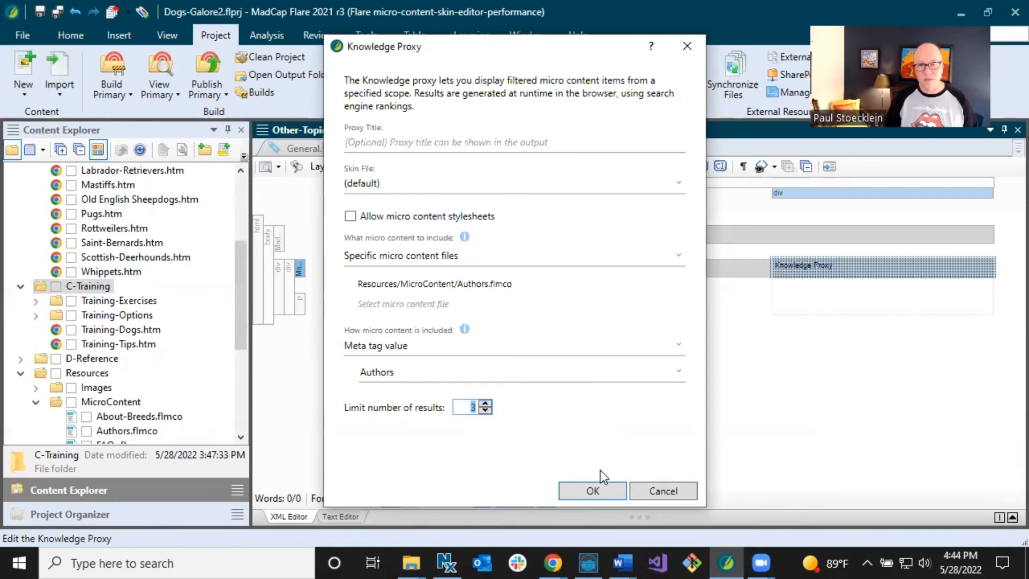
{"action": "left_click", "coordinate": [605, 487]}
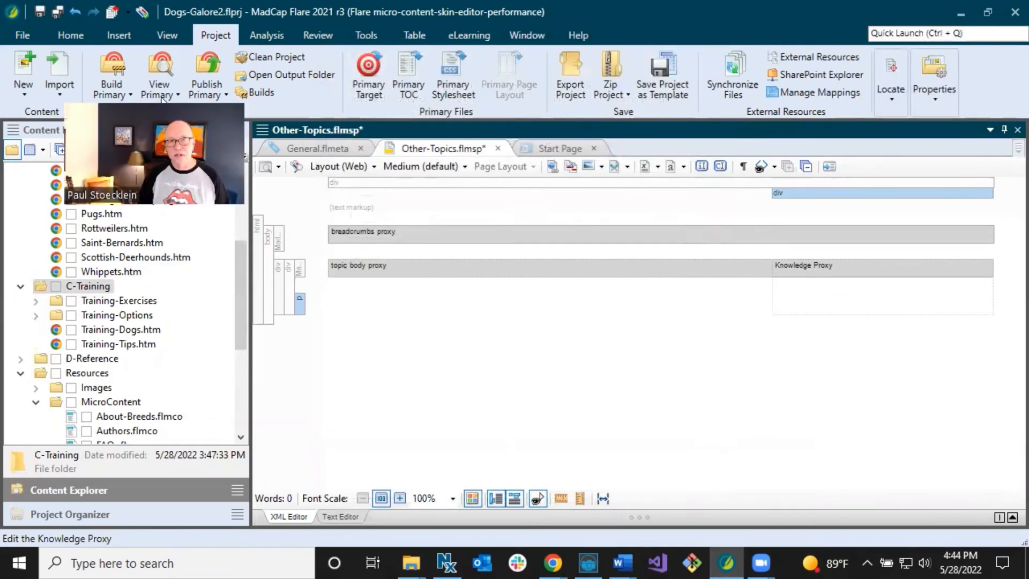
- Start a second Knowledge proxy below the Authors one, limited to the specific micro content file Resources/MicroContent/YouTube-Videos.flmco
{"action": "left_click", "coordinate": [119, 35]}
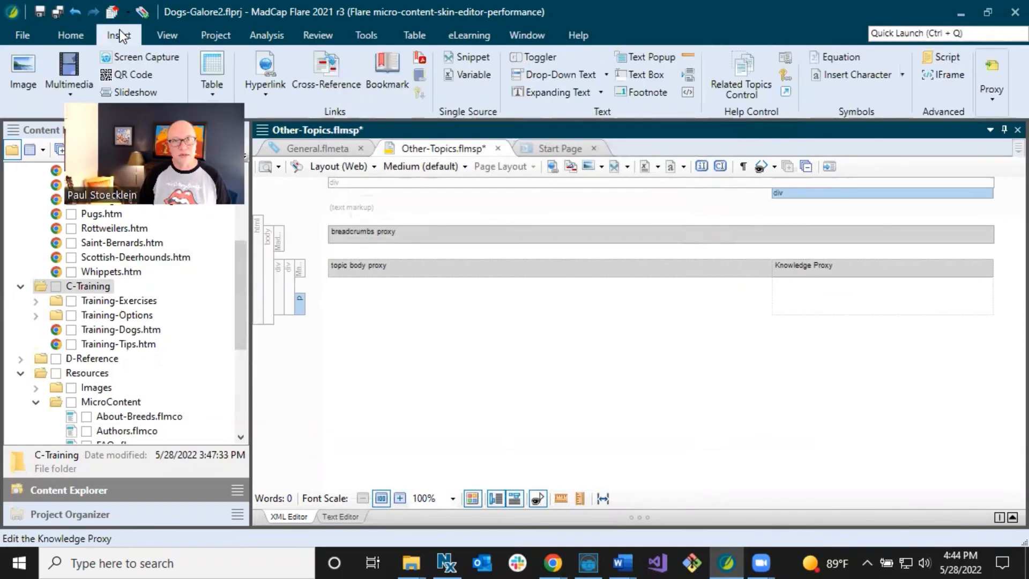
{"action": "left_click", "coordinate": [991, 95]}
{"action": "left_click", "coordinate": [985, 128]}
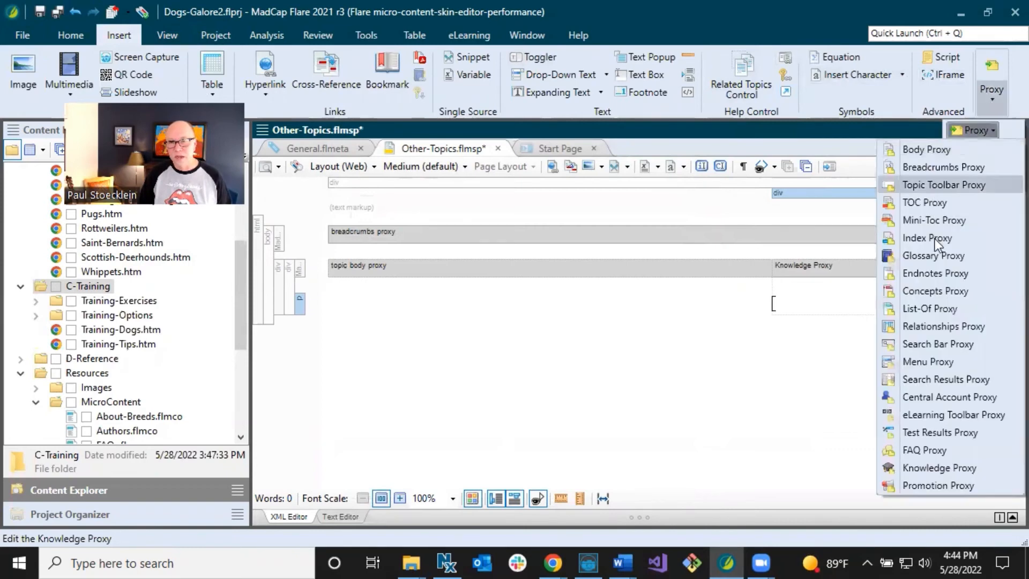
{"action": "left_click", "coordinate": [944, 465]}
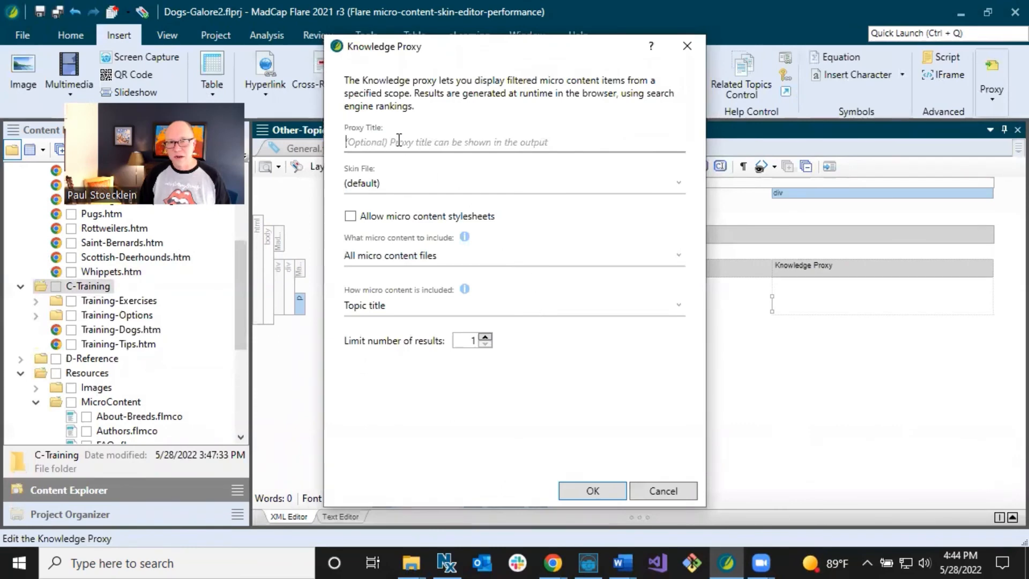
{"action": "left_click", "coordinate": [395, 259]}
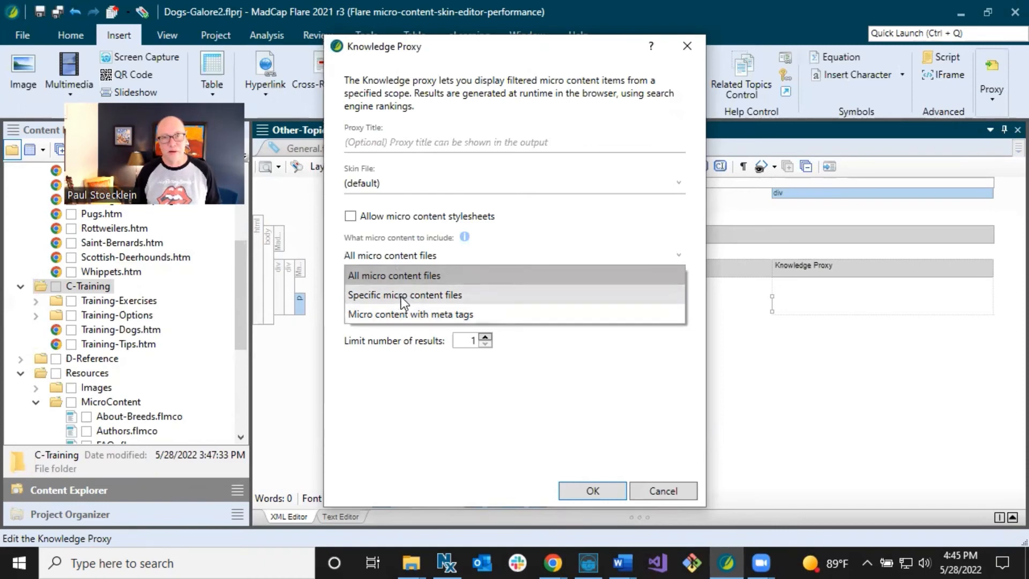
{"action": "left_click", "coordinate": [439, 295]}
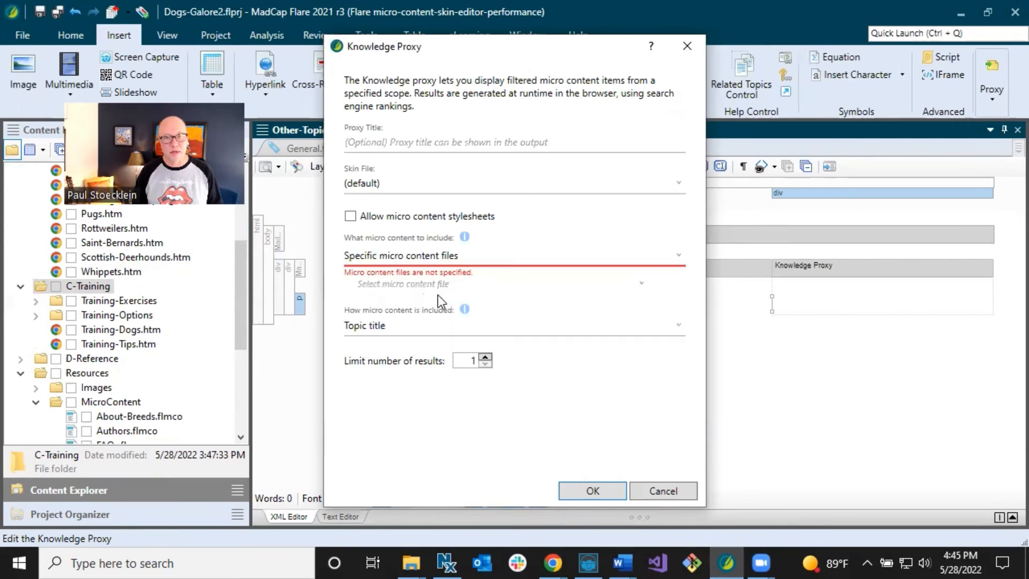
{"action": "left_click", "coordinate": [439, 287]}
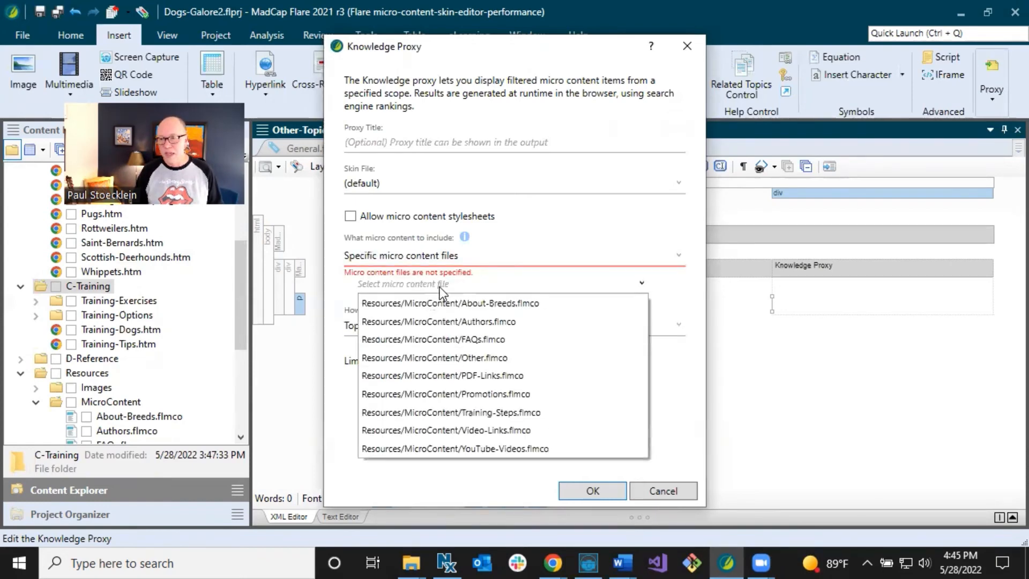
{"action": "left_click", "coordinate": [462, 446]}
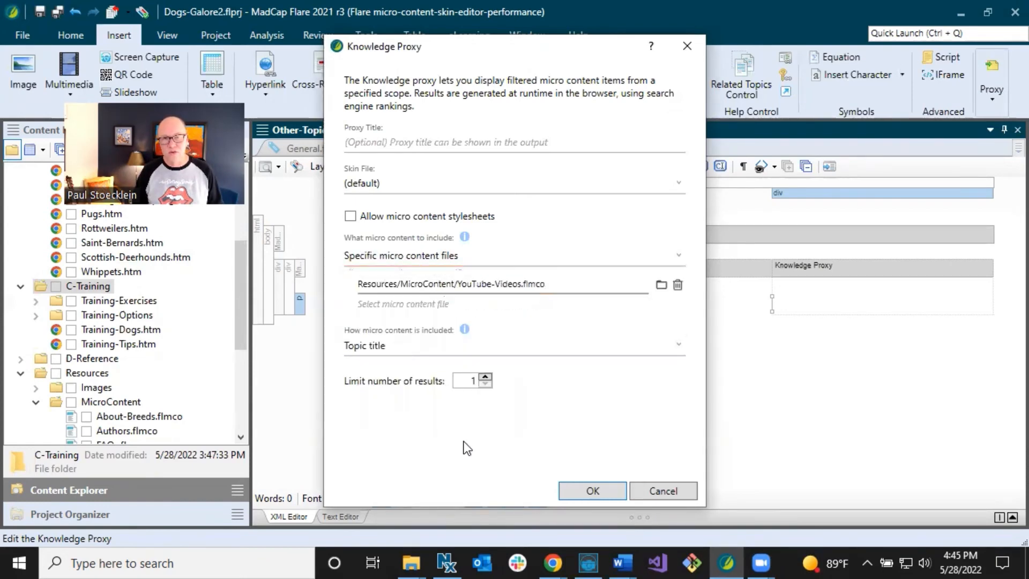
- Keep Topic title as the way micro content is included, insert the proxy and save the template page
{"action": "left_click", "coordinate": [409, 346]}
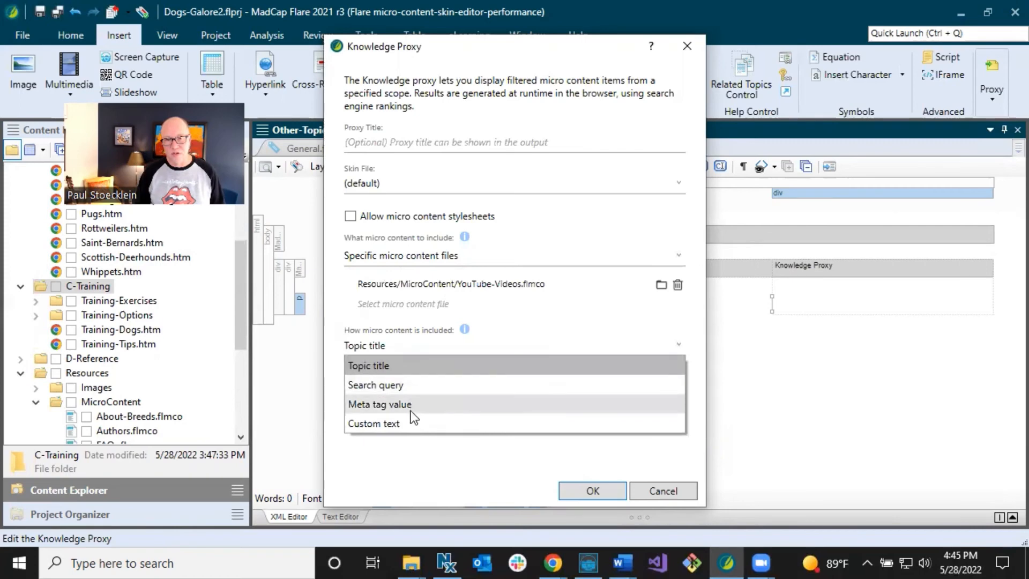
{"action": "left_click", "coordinate": [398, 346]}
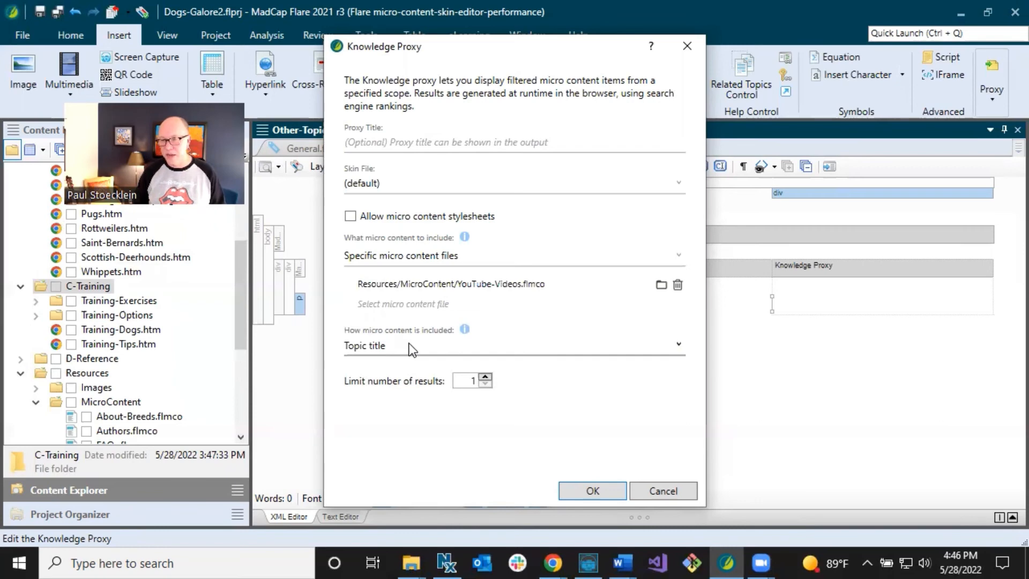
{"action": "left_click", "coordinate": [591, 488]}
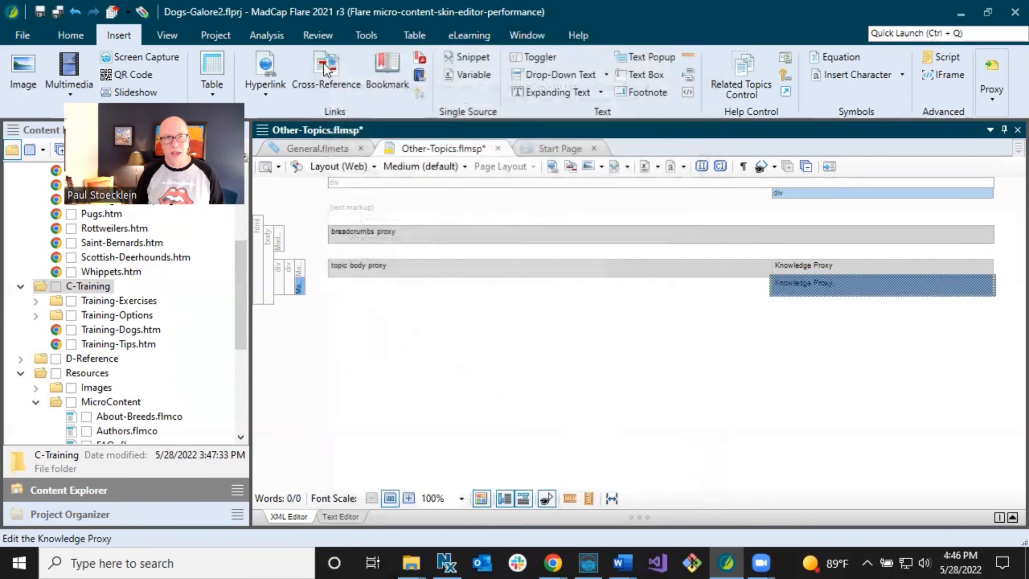
{"action": "left_click", "coordinate": [58, 11]}
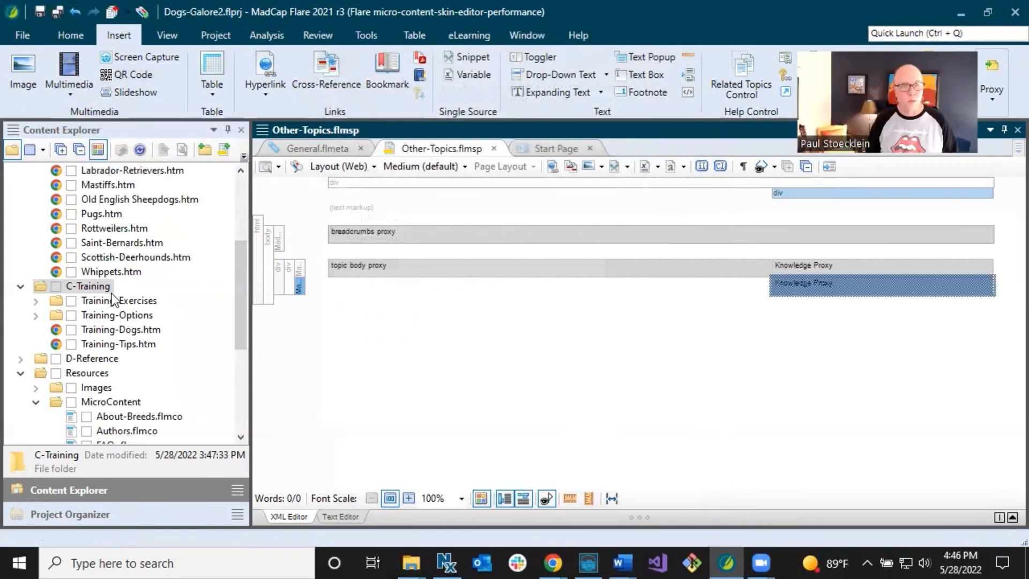
- Look at the headings of the Roll-Over.htm and Sit.htm topics in the Training-Exercises folder, closing each topic after viewing
{"action": "scroll", "coordinate": [114, 298], "scroll_direction": "down", "scroll_amount": 1}
{"action": "scroll", "coordinate": [114, 298], "scroll_direction": "down", "scroll_amount": 2}
{"action": "scroll", "coordinate": [114, 299], "scroll_direction": "up", "scroll_amount": 4}
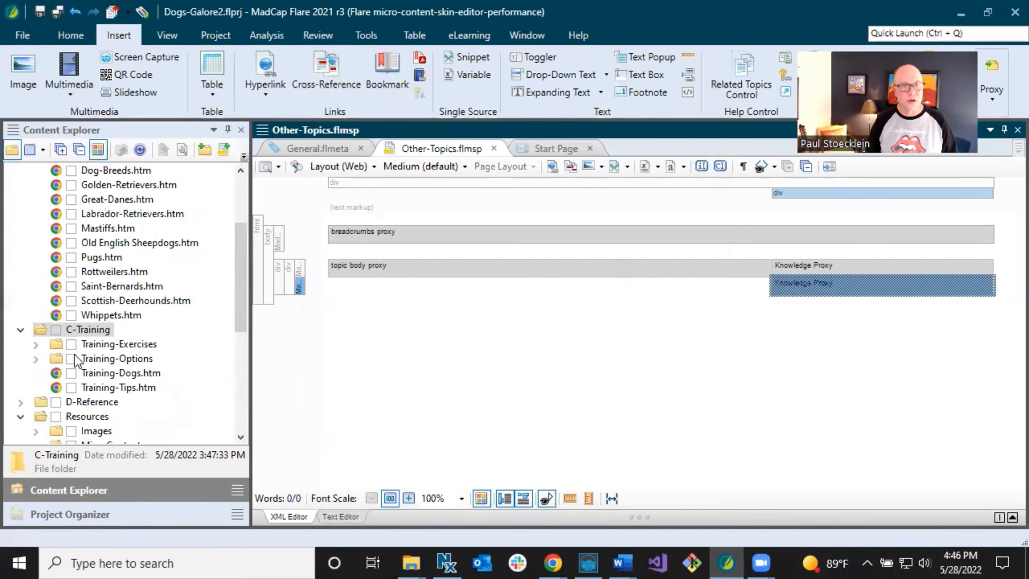
{"action": "left_click", "coordinate": [35, 344]}
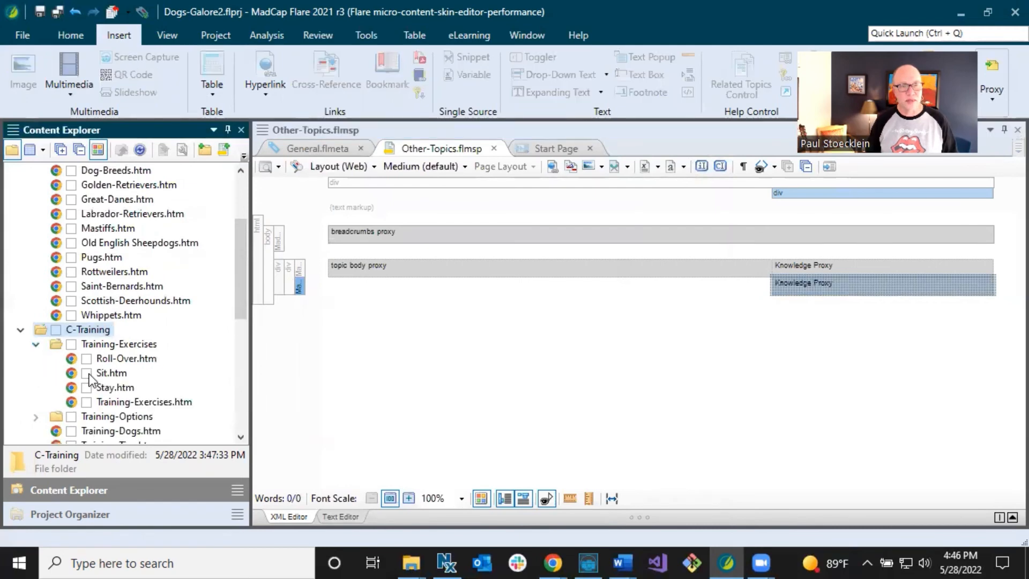
{"action": "left_click", "coordinate": [116, 358]}
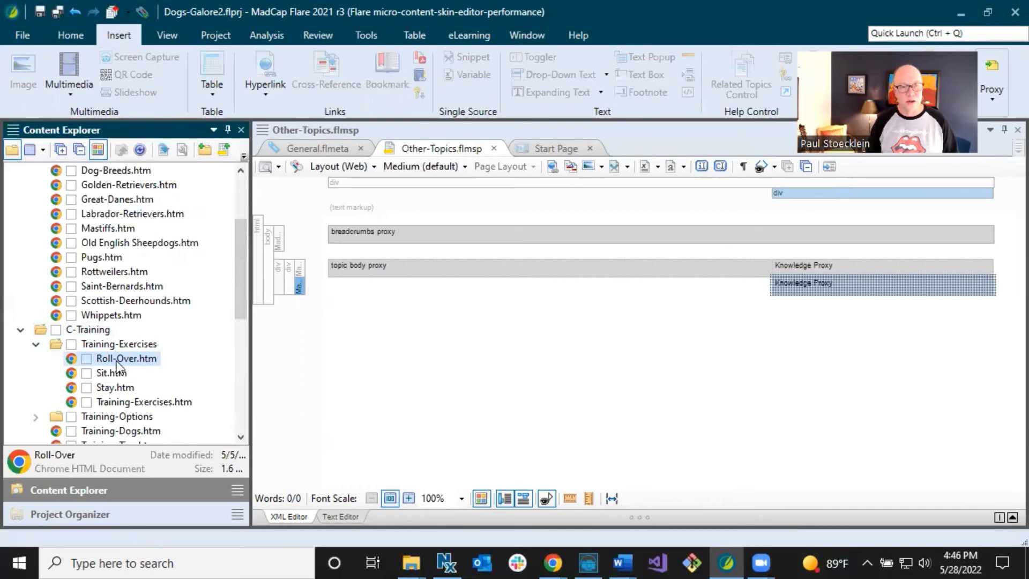
{"action": "double_click", "coordinate": [112, 359]}
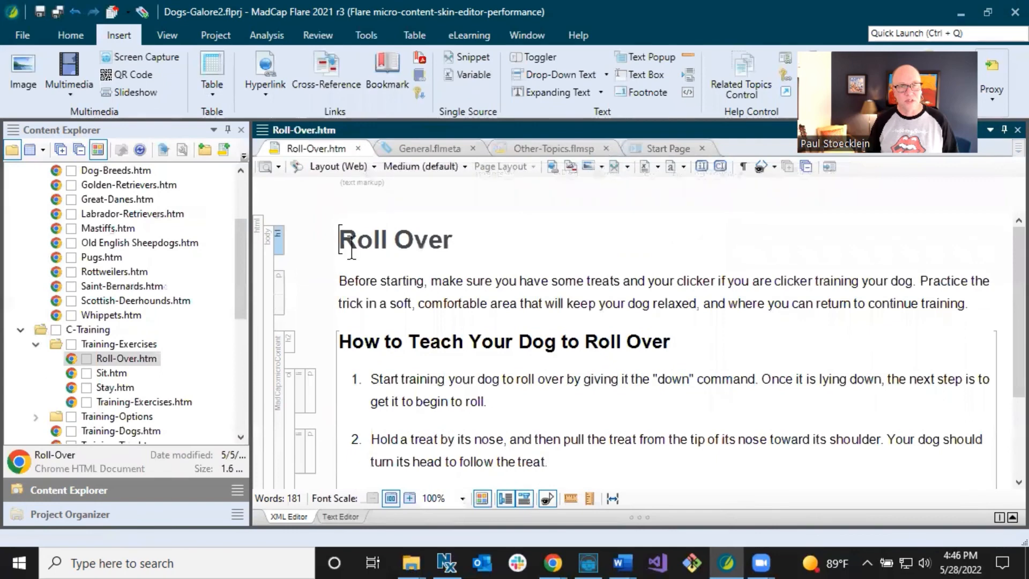
{"action": "left_click", "coordinate": [358, 246]}
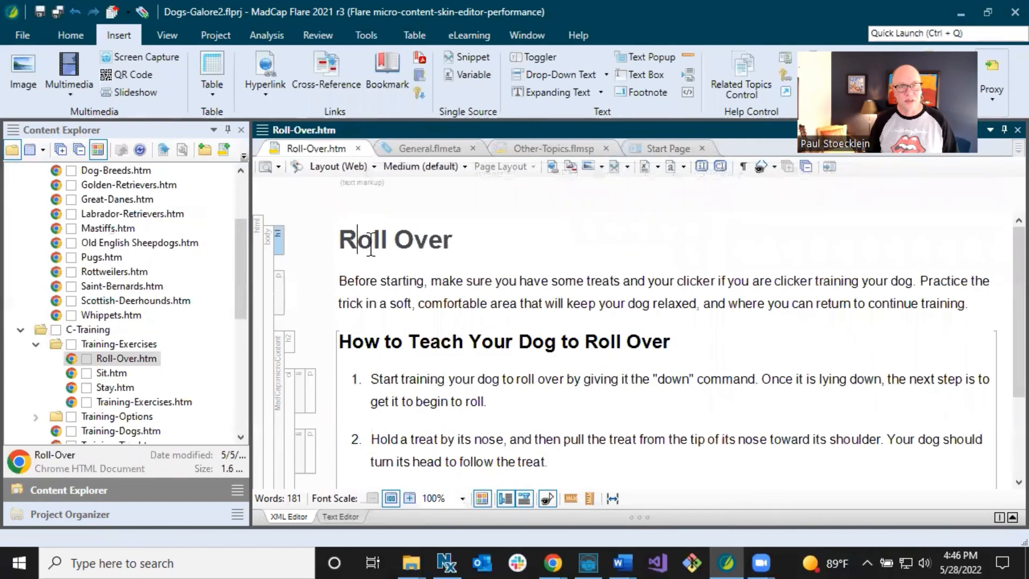
{"action": "left_click", "coordinate": [358, 149]}
{"action": "double_click", "coordinate": [112, 373]}
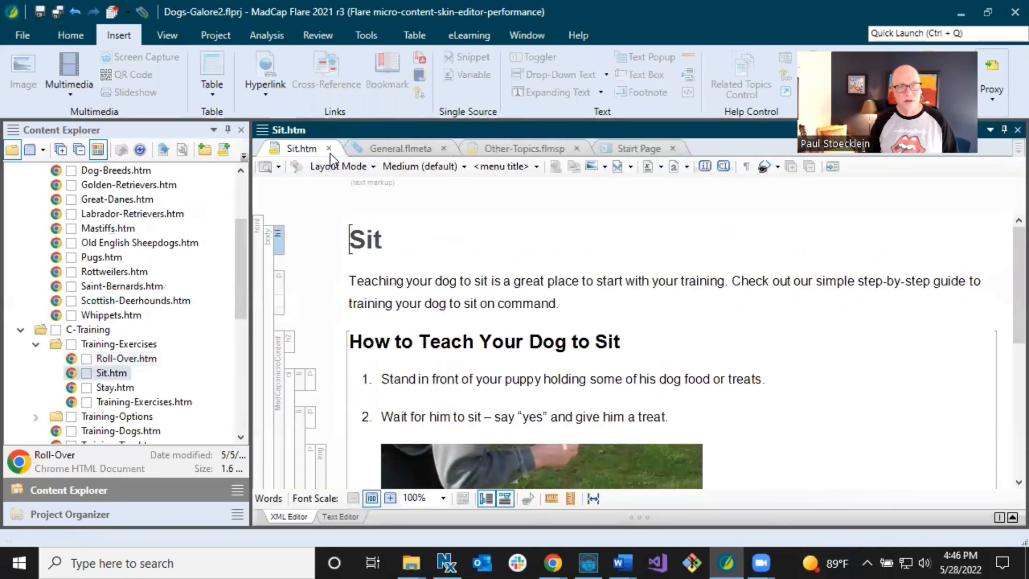
- Check the Topic Title setting in the properties of Roll-Over.htm and leave the dialog without changes
{"action": "right_click", "coordinate": [117, 359]}
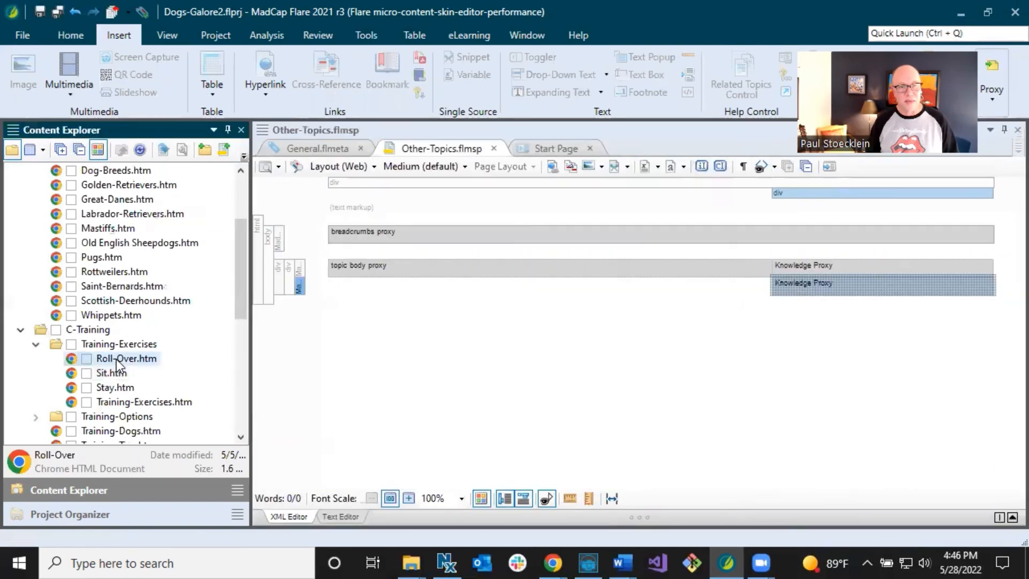
{"action": "left_click", "coordinate": [174, 490]}
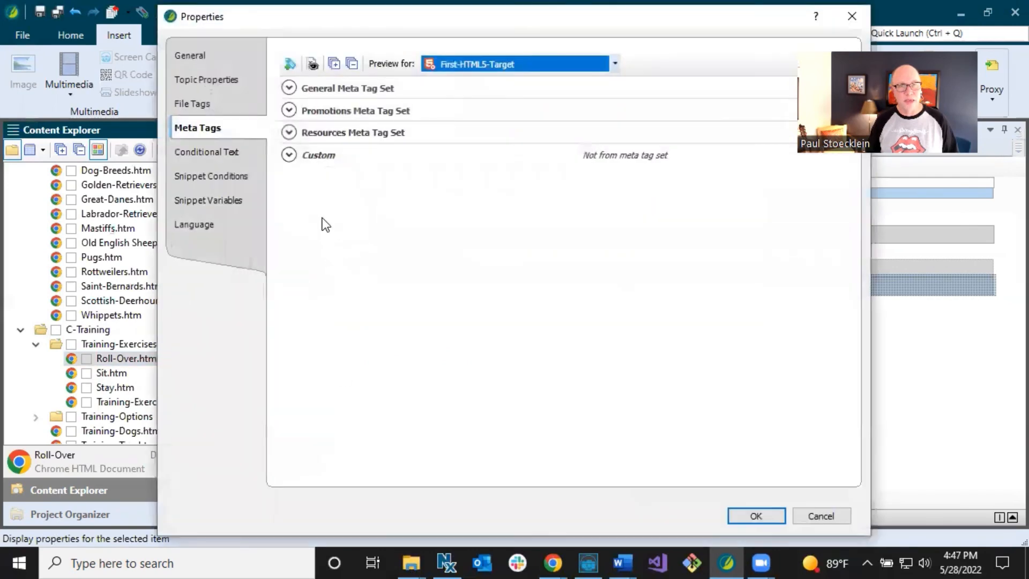
{"action": "left_click", "coordinate": [239, 85]}
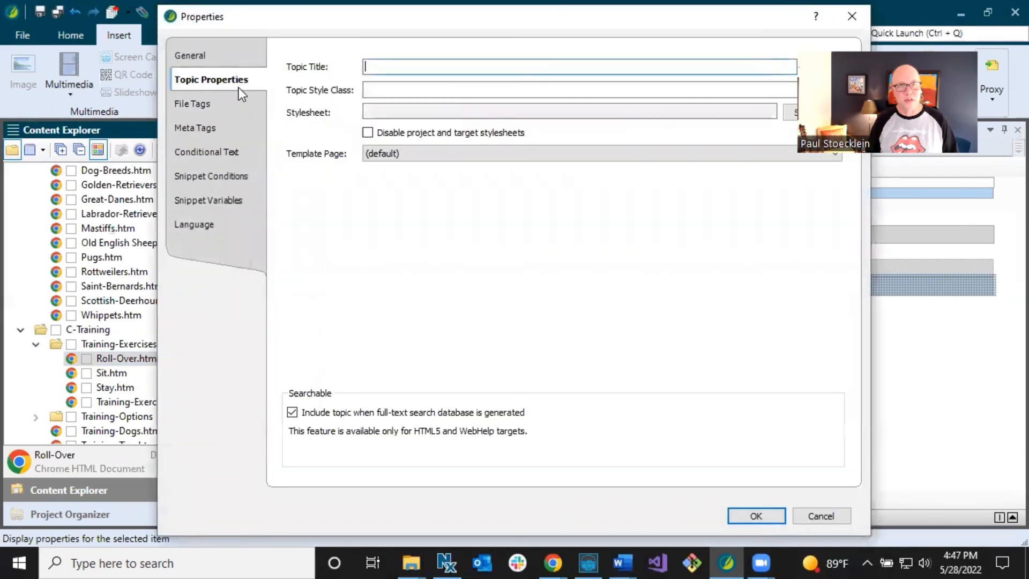
{"action": "left_click", "coordinate": [388, 88]}
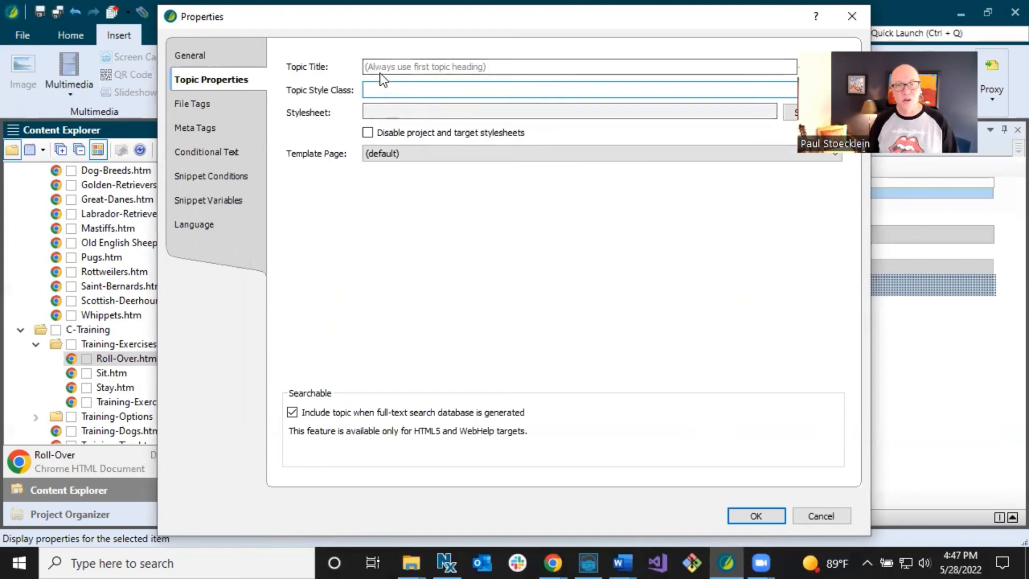
{"action": "left_click", "coordinate": [830, 515]}
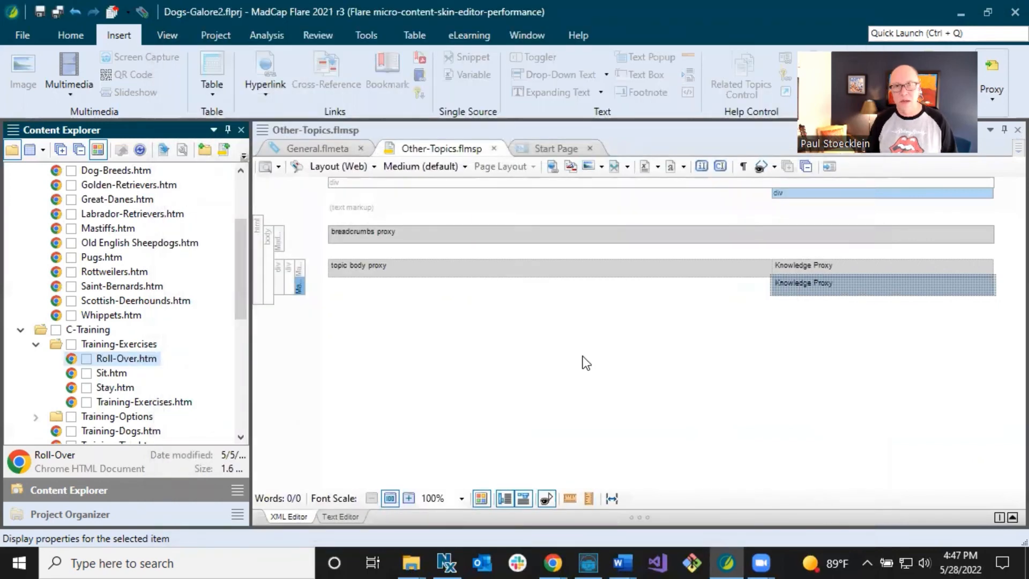
- Build the primary First-HTML5-Target and open its output in the browser
{"action": "left_click", "coordinate": [216, 36]}
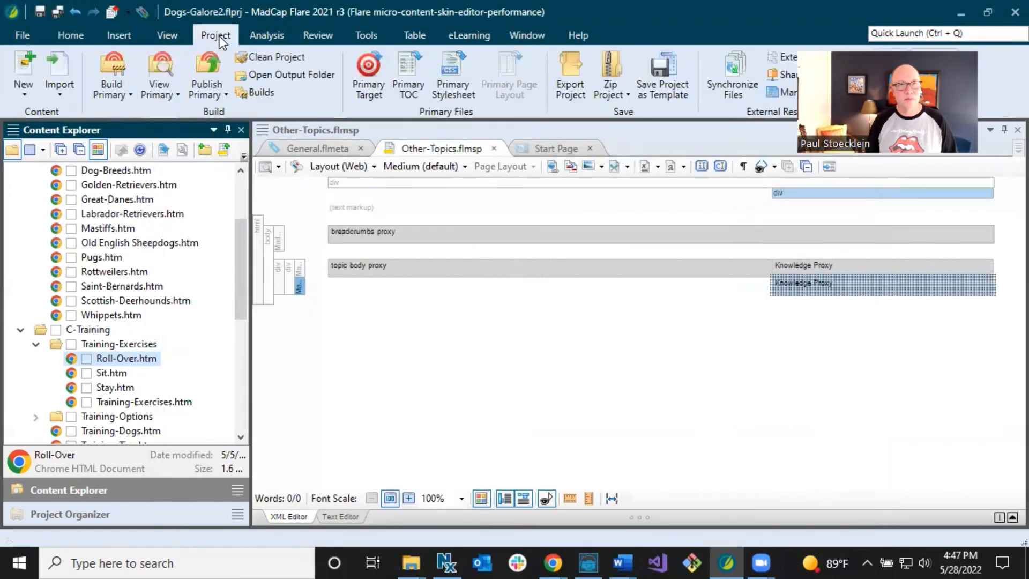
{"action": "left_click", "coordinate": [110, 93]}
{"action": "left_click", "coordinate": [131, 114]}
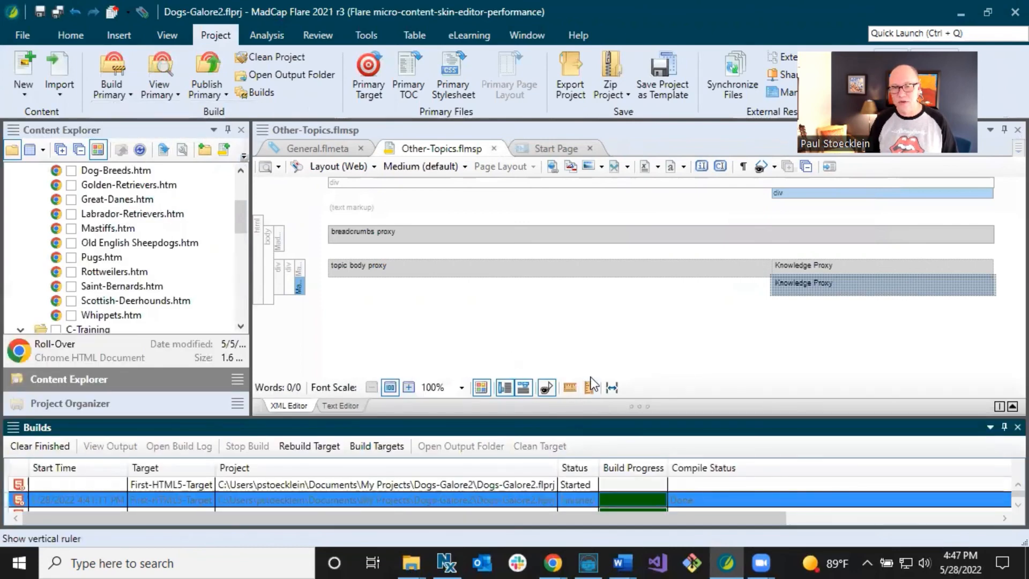
{"action": "left_click", "coordinate": [475, 484]}
{"action": "double_click", "coordinate": [473, 484]}
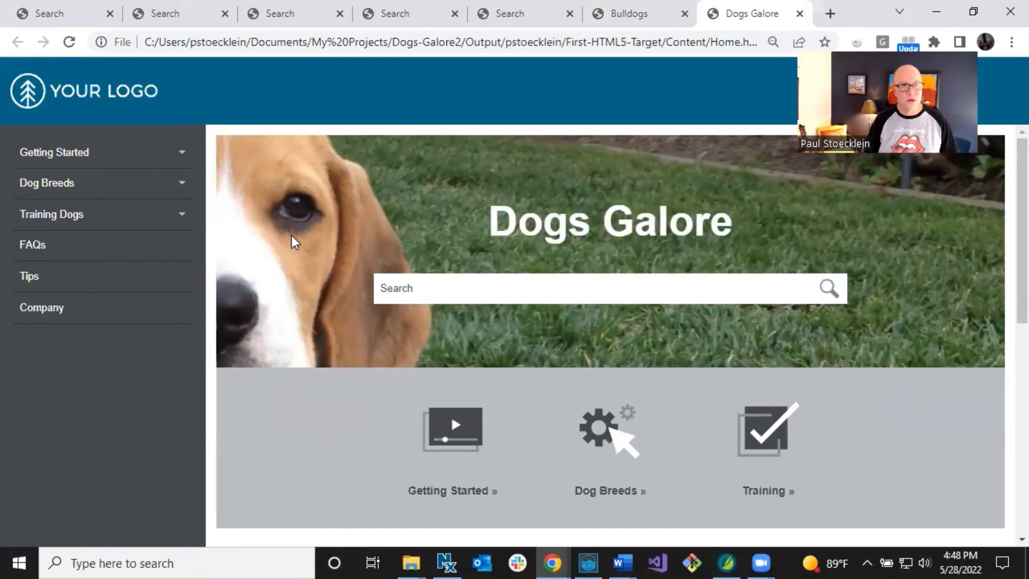
- Open the Training Exercises topic under Training Dogs and check the author micro content beside it
{"action": "left_click", "coordinate": [179, 219]}
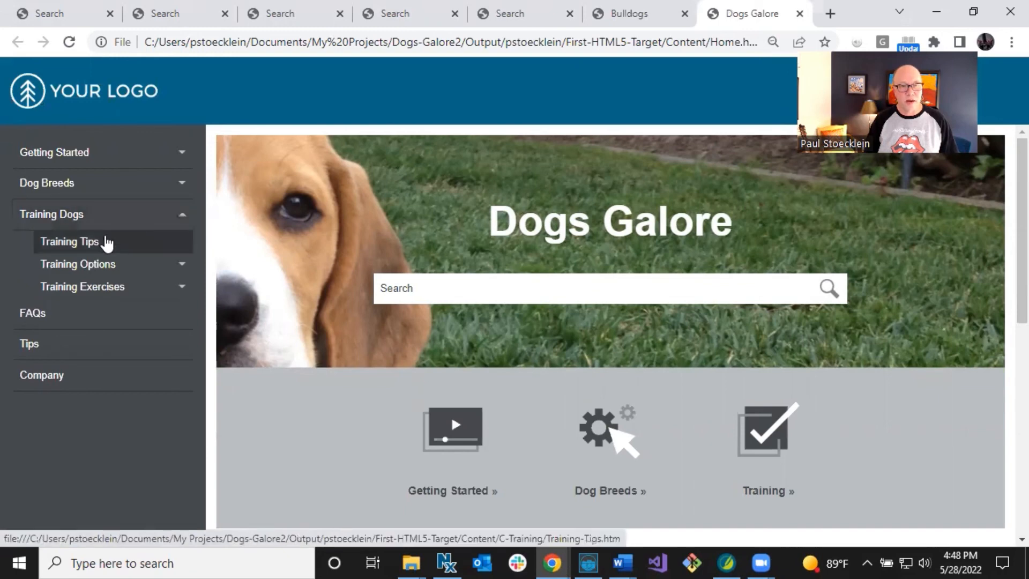
{"action": "left_click", "coordinate": [107, 289]}
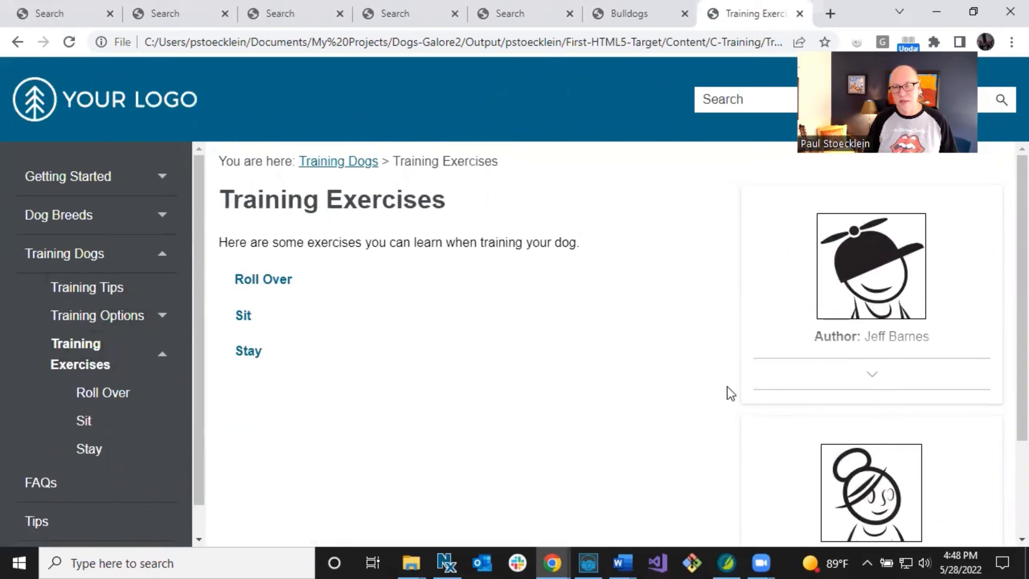
{"action": "scroll", "coordinate": [729, 381], "scroll_direction": "down", "scroll_amount": 3}
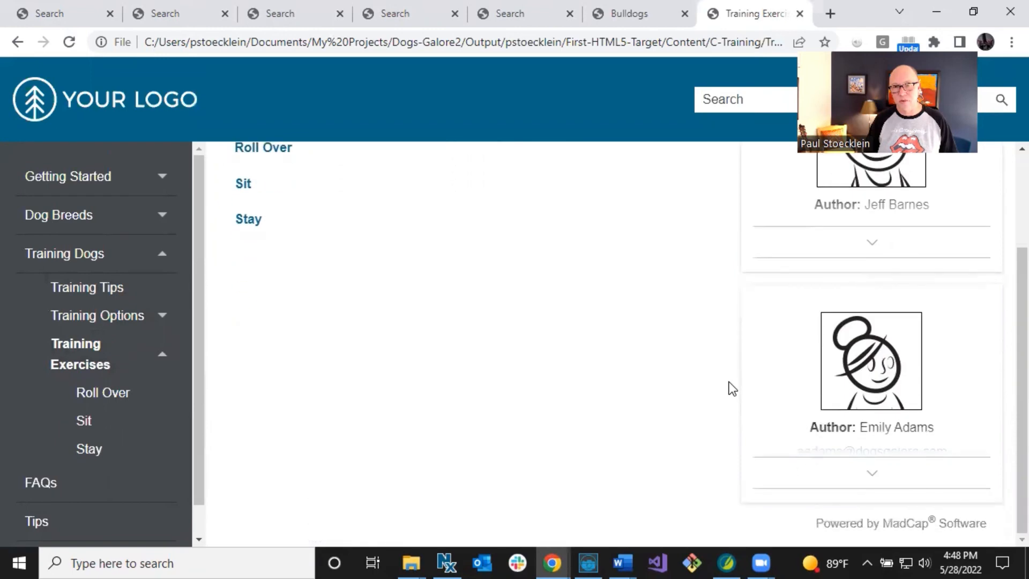
{"action": "scroll", "coordinate": [729, 382], "scroll_direction": "up", "scroll_amount": 3}
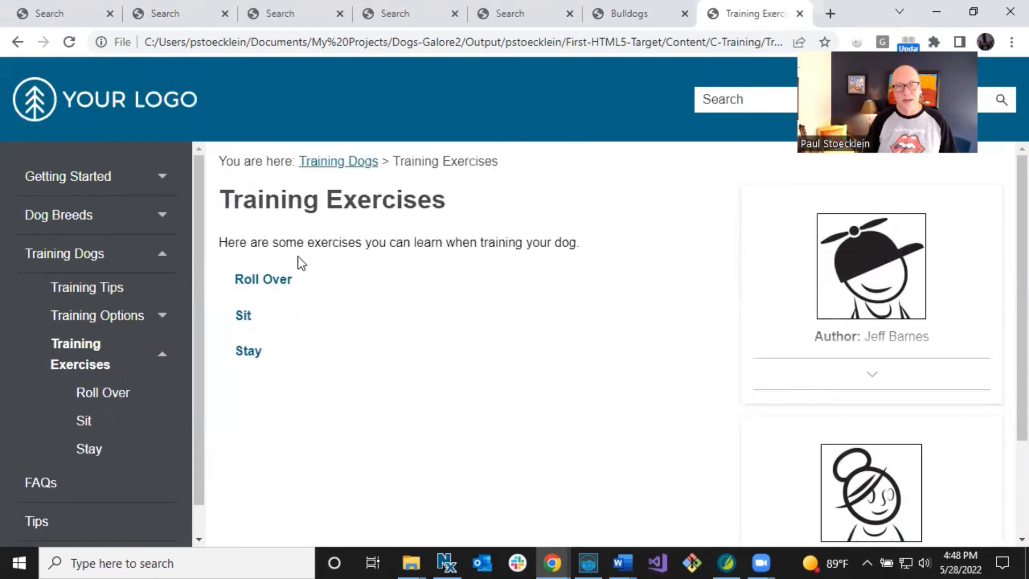
- Open the Roll Over topic under Training Exercises and check the YouTube video micro content below its authors
{"action": "left_click_drag", "start_coordinate": [221, 199], "coordinate": [460, 207]}
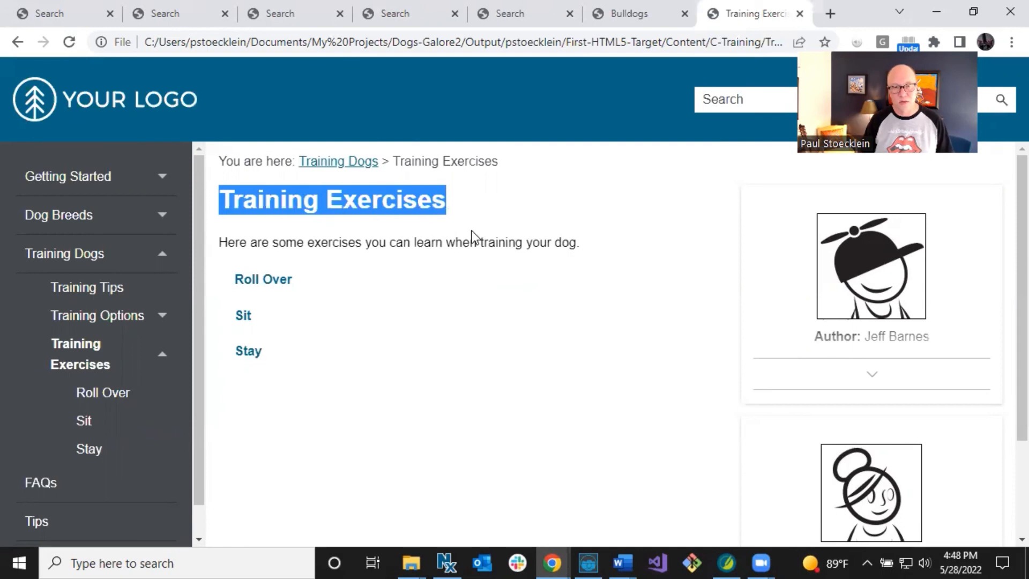
{"action": "left_click", "coordinate": [97, 398]}
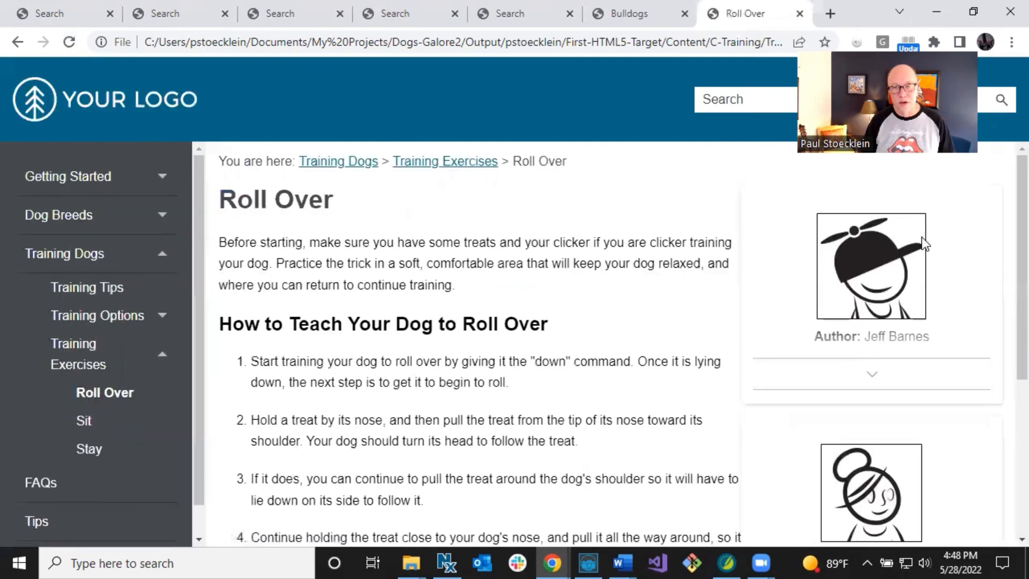
{"action": "scroll", "coordinate": [725, 340], "scroll_direction": "down", "scroll_amount": 5}
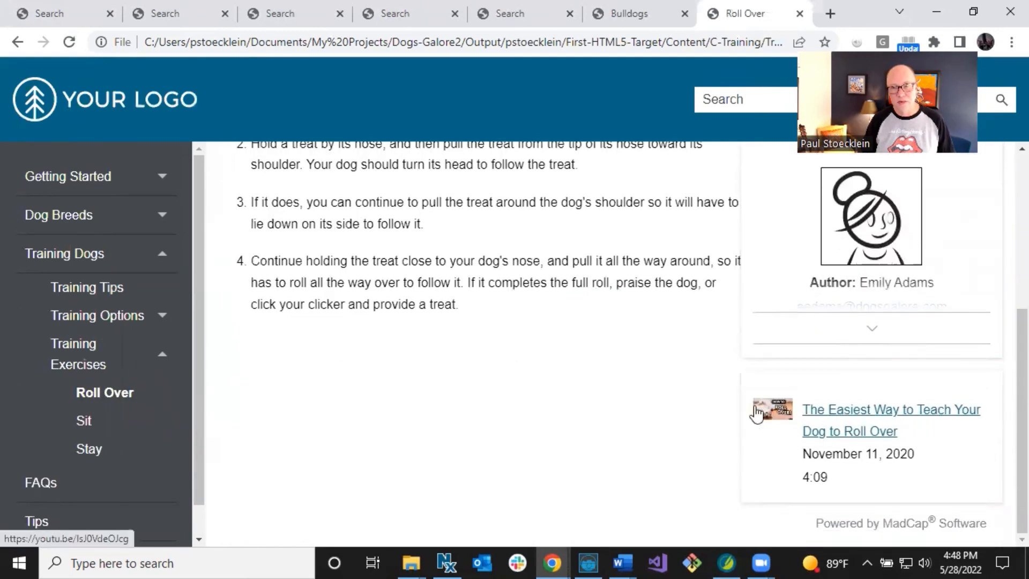
- Open the Sit and Stay topics in turn and check the video micro content shown beside each
{"action": "left_click", "coordinate": [94, 429]}
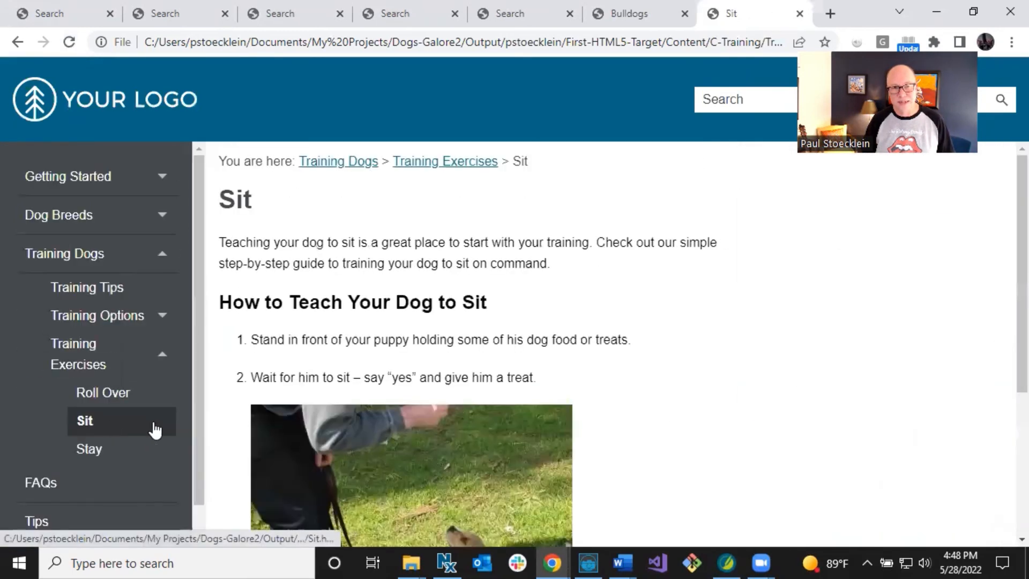
{"action": "scroll", "coordinate": [401, 341], "scroll_direction": "down", "scroll_amount": 4}
{"action": "scroll", "coordinate": [725, 371], "scroll_direction": "down", "scroll_amount": 1}
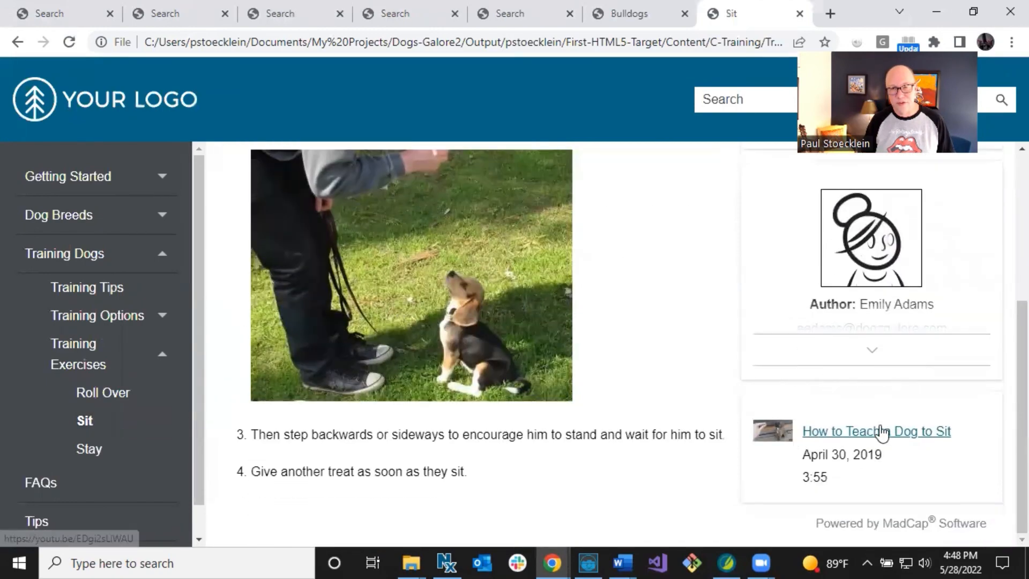
{"action": "left_click", "coordinate": [102, 456]}
{"action": "scroll", "coordinate": [535, 358], "scroll_direction": "down", "scroll_amount": 2}
{"action": "scroll", "coordinate": [534, 358], "scroll_direction": "down", "scroll_amount": 3}
{"action": "scroll", "coordinate": [534, 357], "scroll_direction": "up", "scroll_amount": 5}
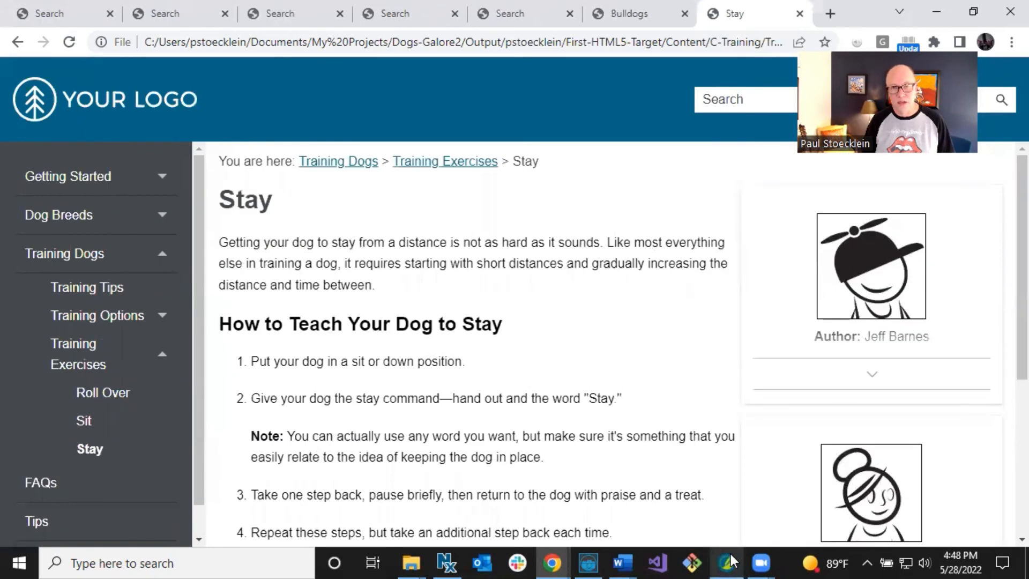
- Switch to MadCap Flare and open the YouTube-Videos.flmco file from the MicroContent folder
{"action": "left_click", "coordinate": [731, 554]}
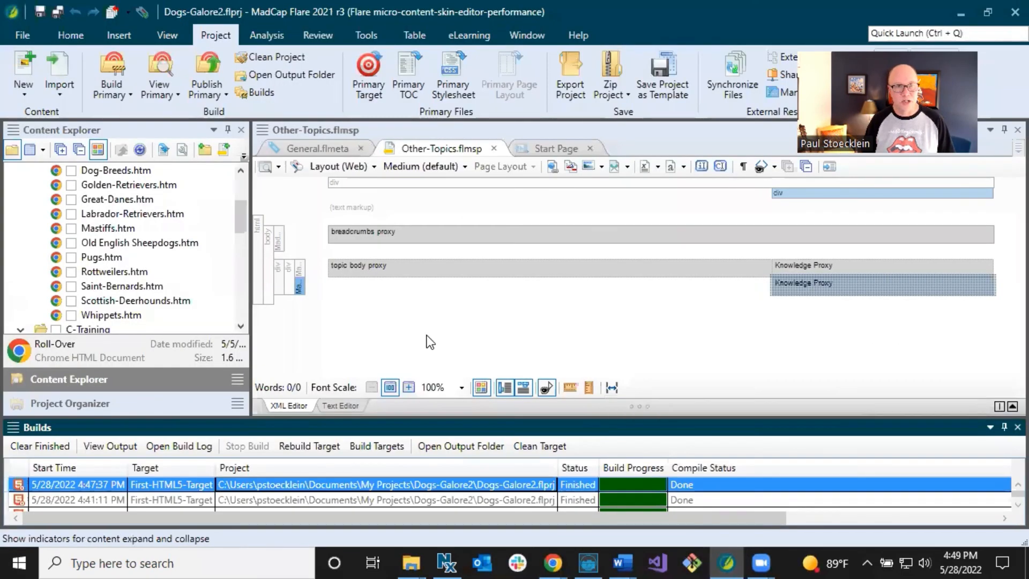
{"action": "scroll", "coordinate": [184, 268], "scroll_direction": "down", "scroll_amount": 2}
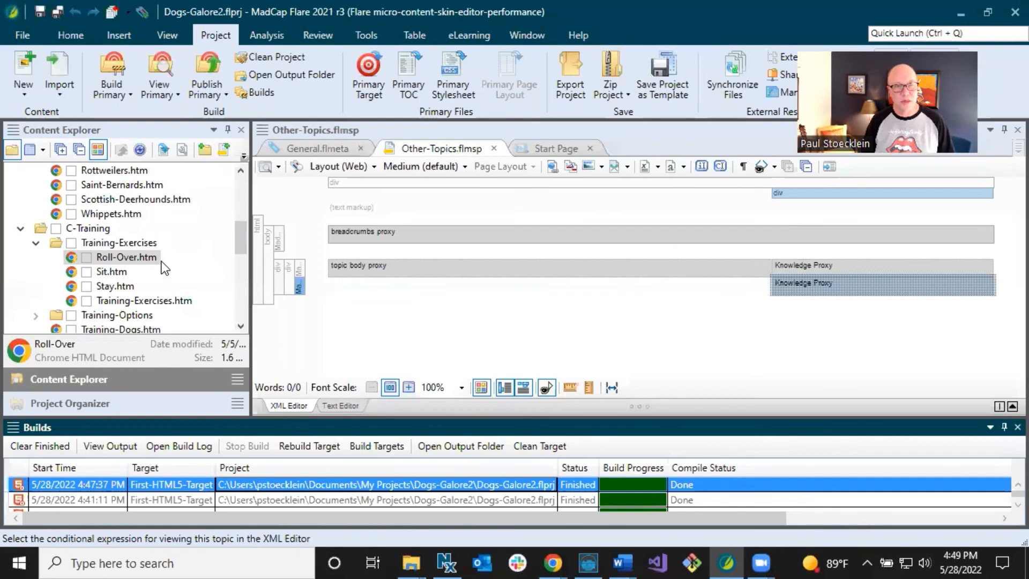
{"action": "scroll", "coordinate": [168, 268], "scroll_direction": "down", "scroll_amount": 6}
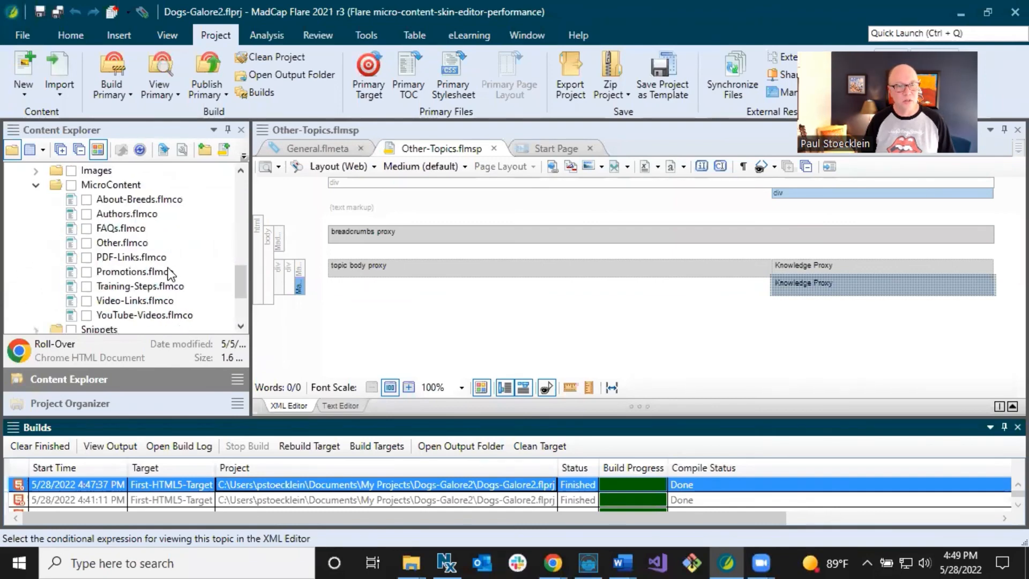
{"action": "left_click", "coordinate": [153, 316]}
{"action": "double_click", "coordinate": [153, 316]}
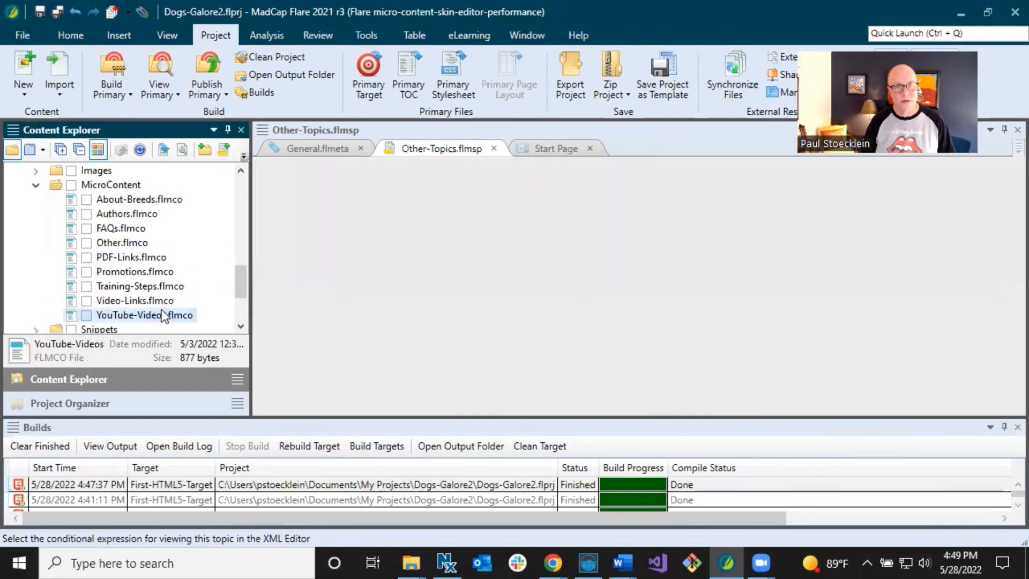